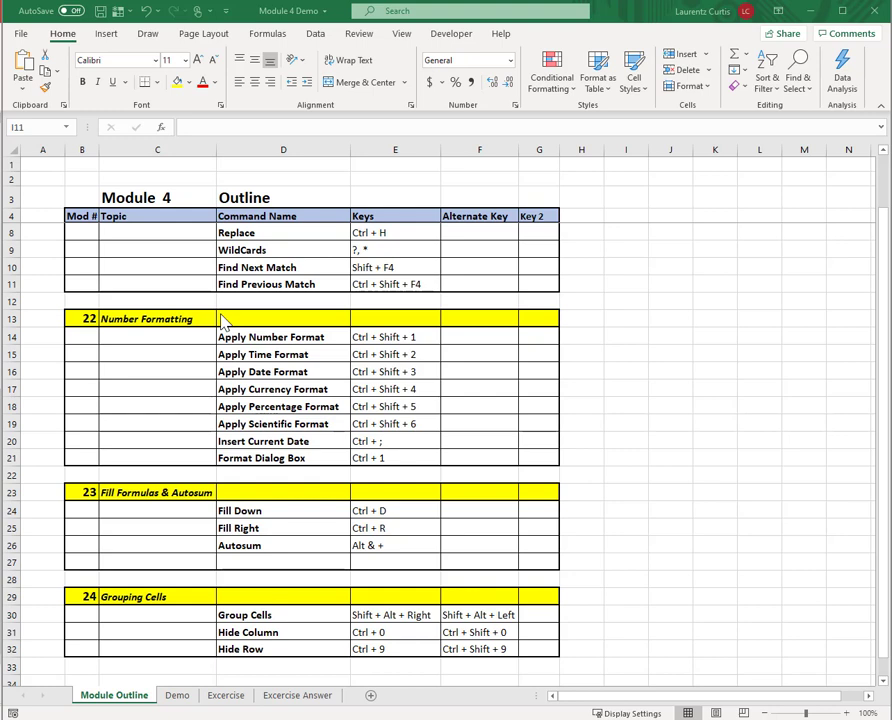
Step: Group rows 3 to 26 on the Demo sheet, and collapse and re-expand that group
{"action": "left_click", "coordinate": [226, 695]}
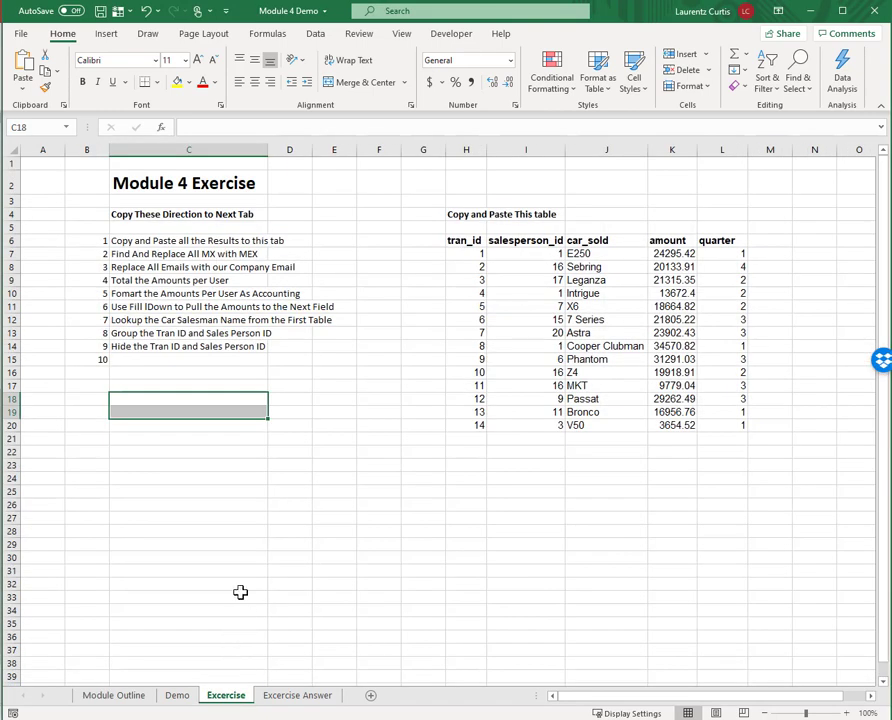
{"action": "left_click", "coordinate": [180, 697]}
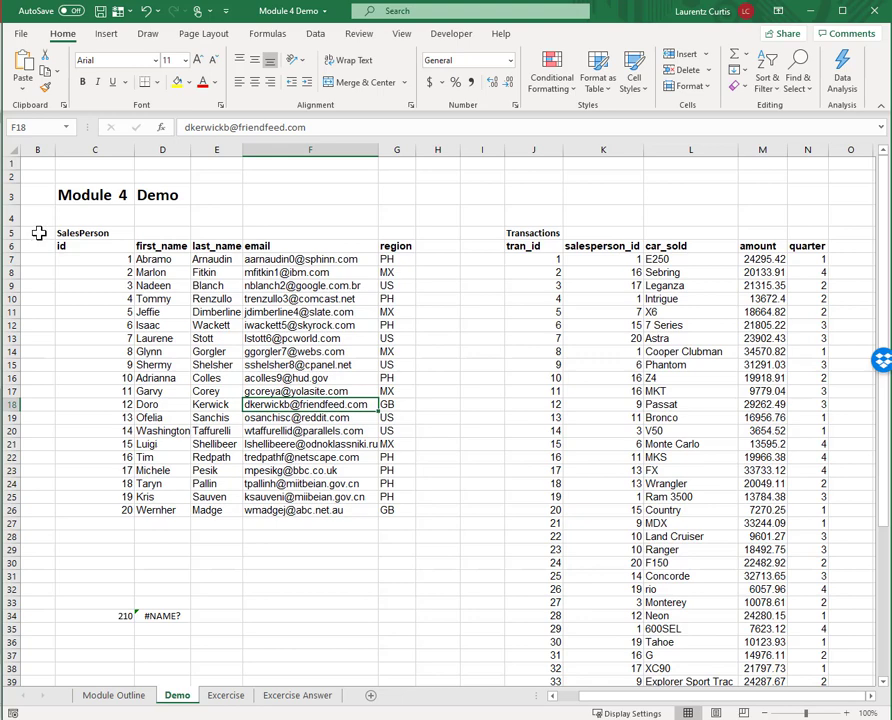
{"action": "mouse_move", "coordinate": [8, 196]}
{"action": "left_mouse_down"}
{"action": "mouse_move", "coordinate": [10, 686]}
{"action": "mouse_move", "coordinate": [16, 516]}
{"action": "mouse_move", "coordinate": [44, 416]}
{"action": "left_mouse_up"}
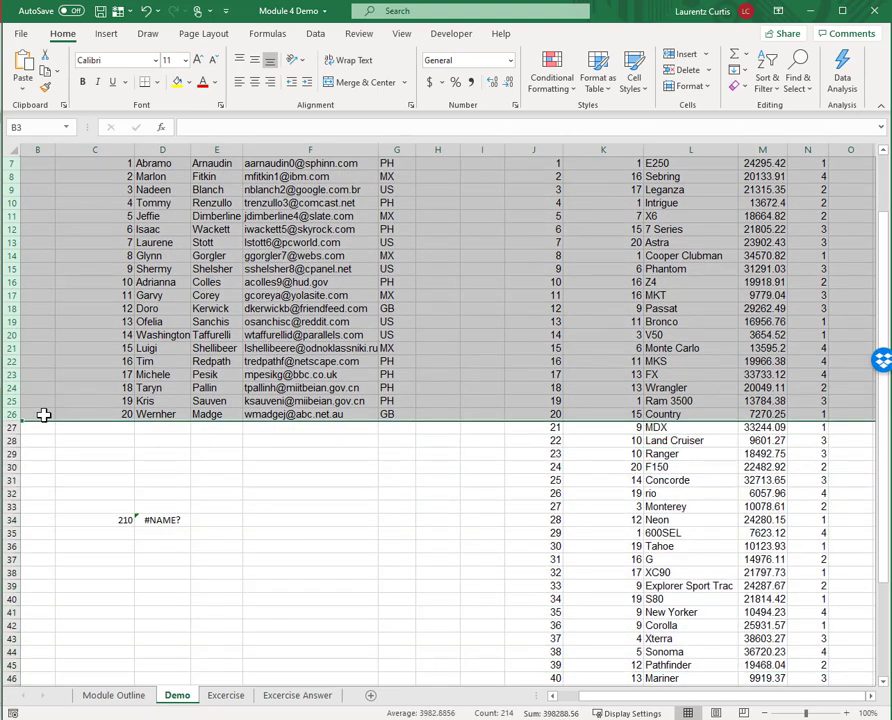
{"action": "scroll", "coordinate": [138, 510], "scroll_direction": "up", "scroll_amount": 2}
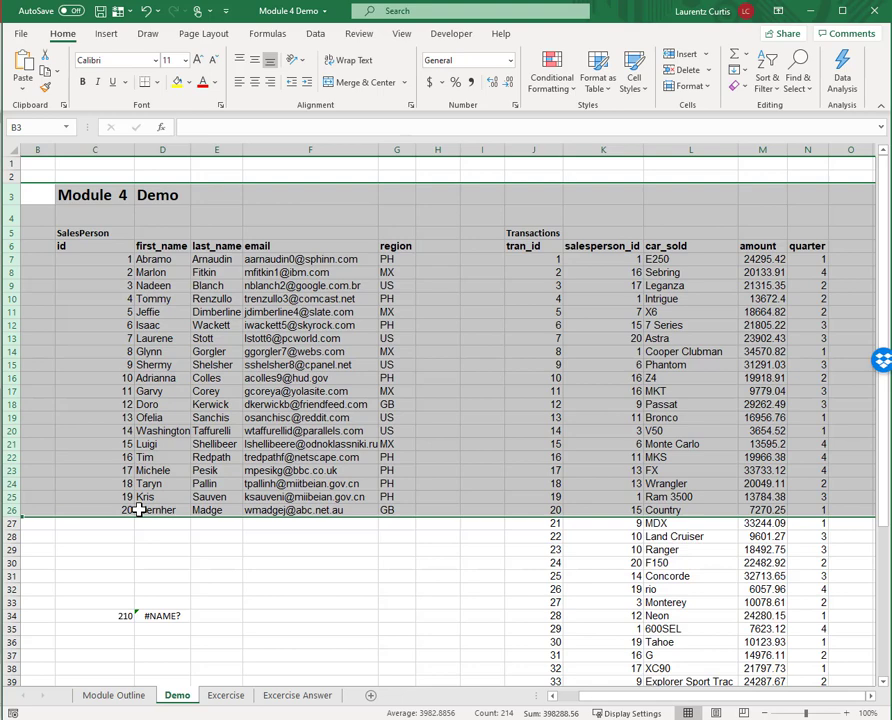
{"action": "key", "text": "shift+alt+Right"}
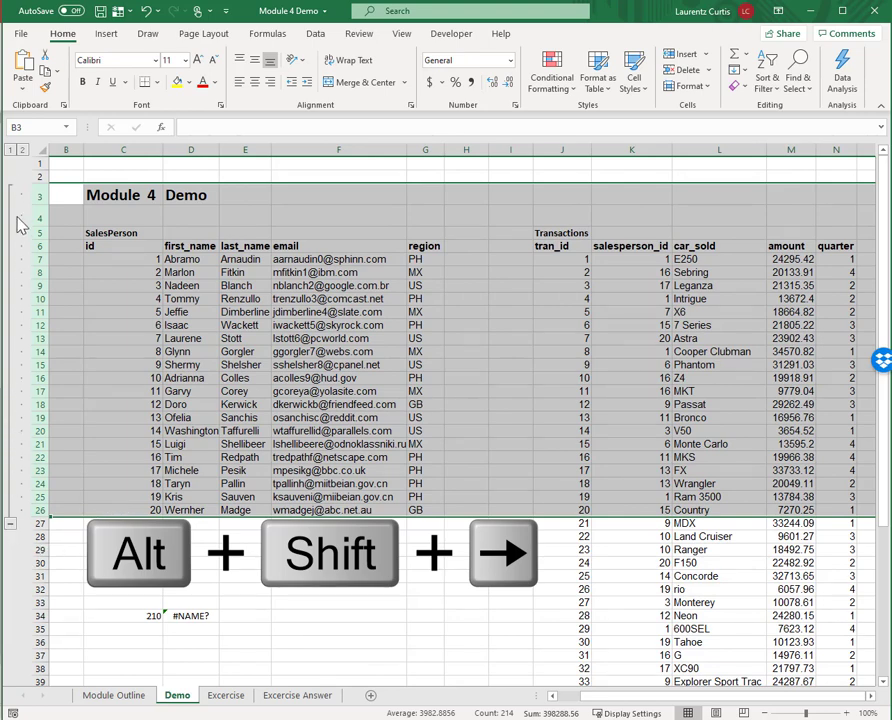
{"action": "left_click", "coordinate": [9, 523]}
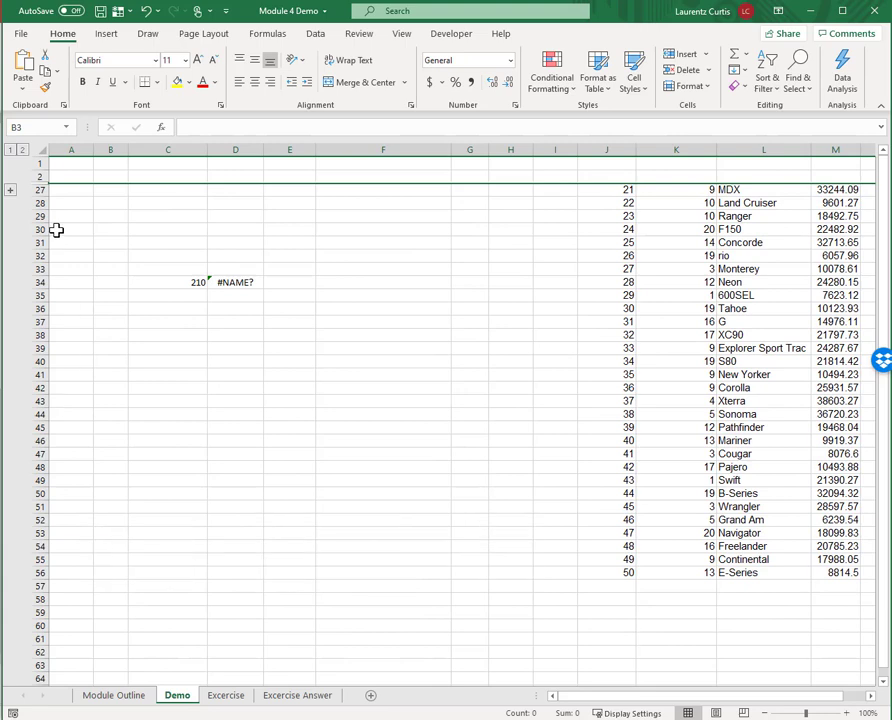
{"action": "left_click", "coordinate": [9, 191]}
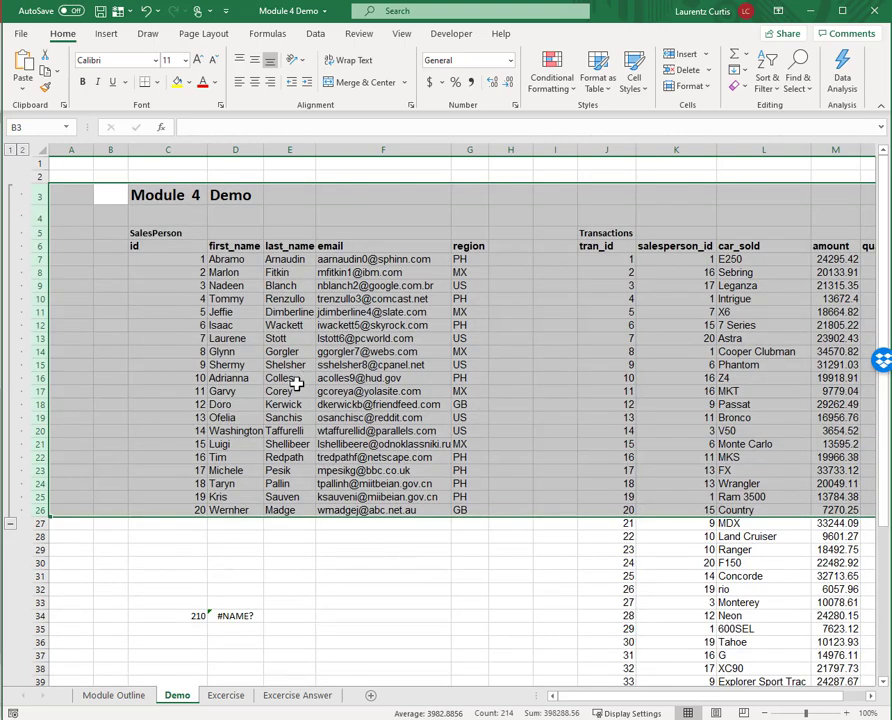
Step: Group rows 5 to 56 of the Demo sheet as a second, overlapping row group
{"action": "scroll", "coordinate": [97, 319], "scroll_direction": "down", "scroll_amount": 8}
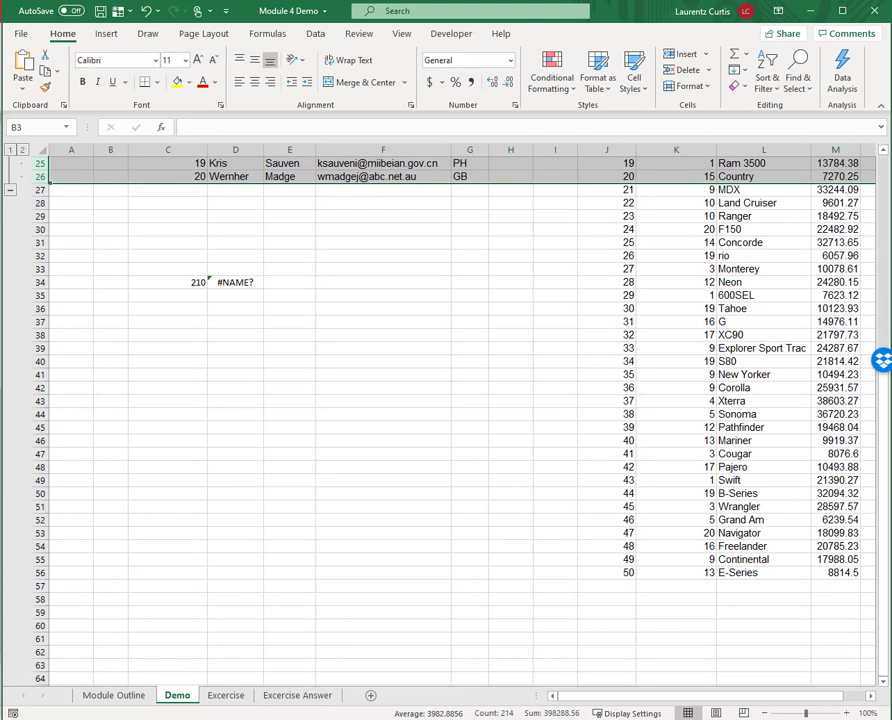
{"action": "left_click", "coordinate": [40, 559]}
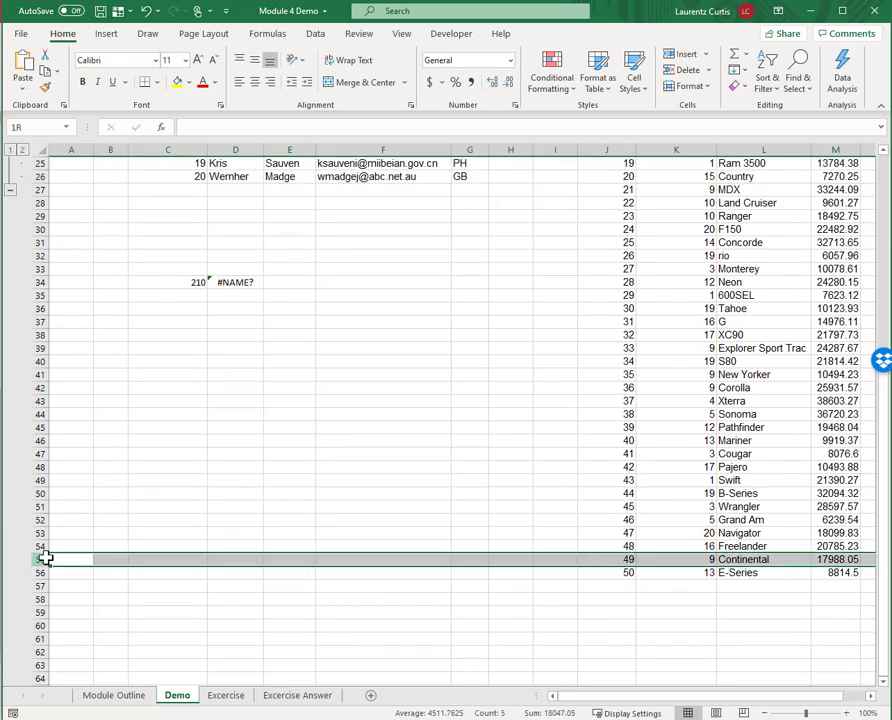
{"action": "mouse_move", "coordinate": [40, 573]}
{"action": "left_mouse_down"}
{"action": "mouse_move", "coordinate": [46, 560]}
{"action": "mouse_move", "coordinate": [42, 573]}
{"action": "left_mouse_up"}
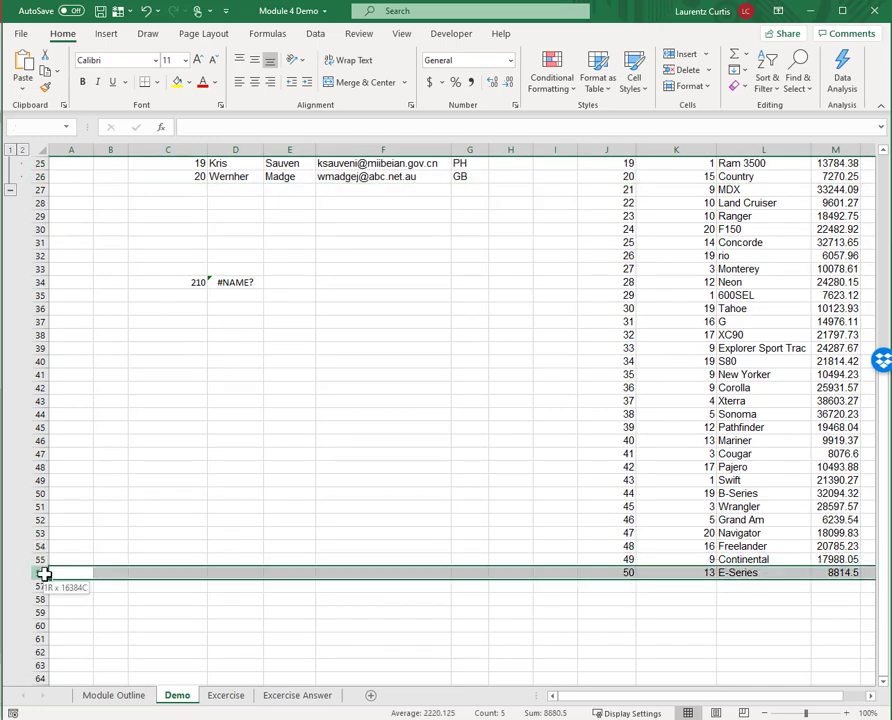
{"action": "left_click", "coordinate": [74, 578]}
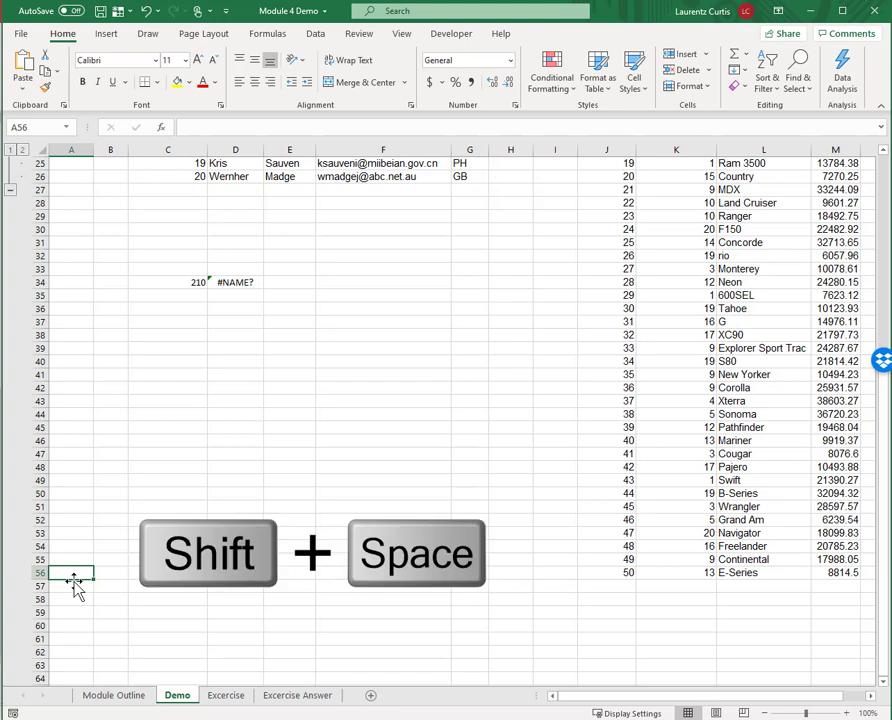
{"action": "key", "text": "shift+space"}
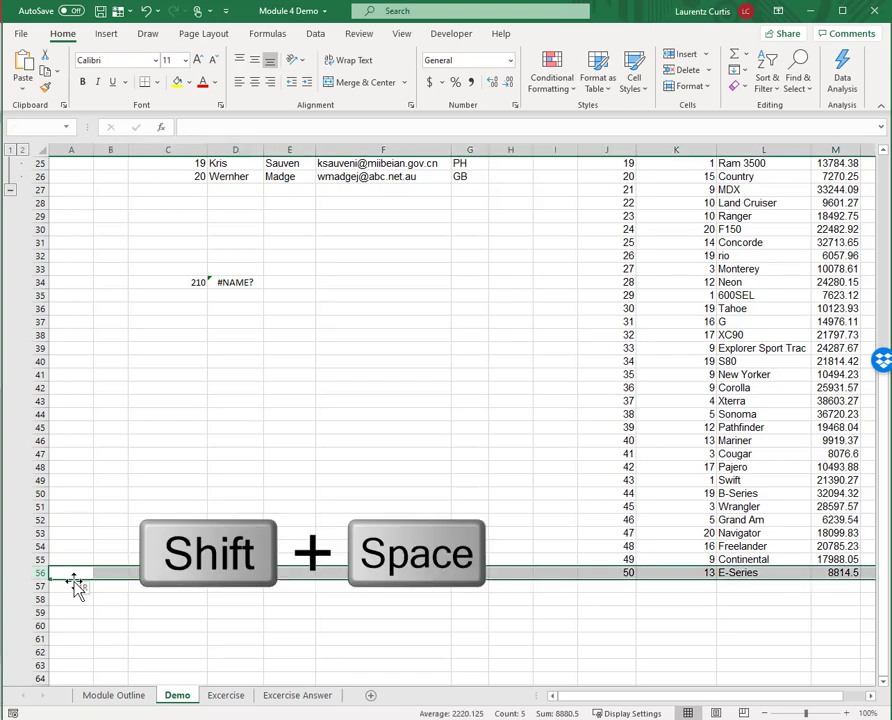
{"action": "key", "text": "shift+Up"}
{"action": "key", "text": "shift+Up"}
{"action": "key", "text": "shift+Up"}
{"action": "key", "text": "shift+Up"}
{"action": "key", "text": "shift+Up"}
{"action": "key", "text": "shift+Up"}
{"action": "key", "text": "shift+Up"}
{"action": "key", "text": "shift+Up"}
{"action": "key", "text": "shift+Up"}
{"action": "key", "text": "shift+Up"}
{"action": "key", "text": "shift+Up"}
{"action": "key", "text": "shift+Up"}
{"action": "key", "text": "shift+Up"}
{"action": "key", "text": "shift+Up"}
{"action": "key", "text": "shift+Up"}
{"action": "key", "text": "shift+Up"}
{"action": "key", "text": "shift+Up"}
{"action": "key", "text": "shift+Up"}
{"action": "key", "text": "shift+Up"}
{"action": "key", "text": "shift+Up"}
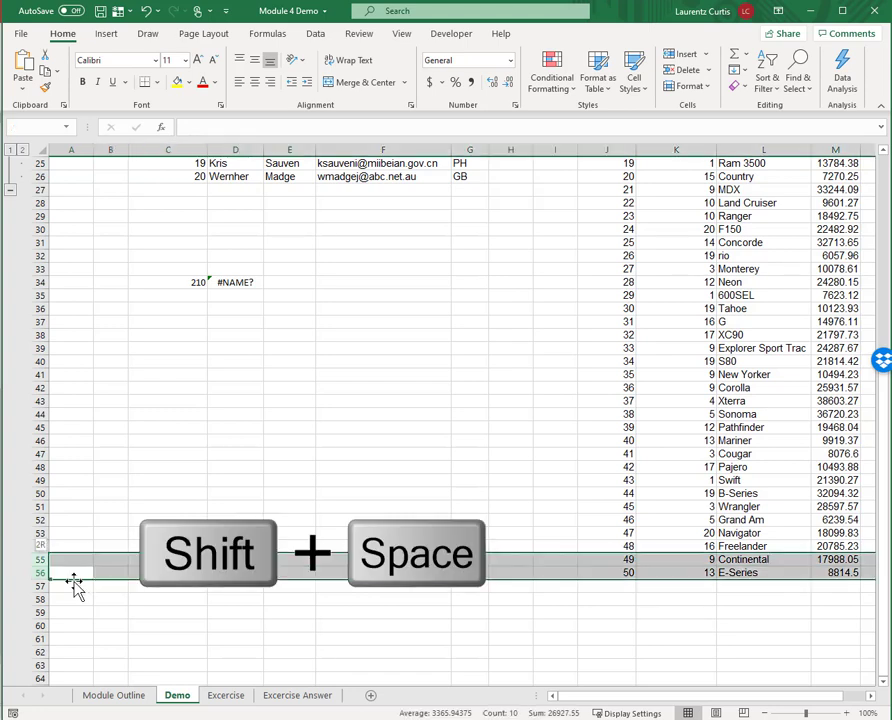
{"action": "key", "text": "shift+Up"}
{"action": "key", "text": "shift+Up"}
{"action": "key", "text": "shift+Up"}
{"action": "key", "text": "shift+Up"}
{"action": "key", "text": "shift+Up"}
{"action": "key", "text": "shift+Up"}
{"action": "key", "text": "shift+Up"}
{"action": "key", "text": "shift+Up"}
{"action": "key", "text": "shift+Up"}
{"action": "key", "text": "shift+Up"}
{"action": "key", "text": "shift+Up"}
{"action": "key", "text": "shift+Up"}
{"action": "key", "text": "shift+Up"}
{"action": "key", "text": "shift+Up"}
{"action": "key", "text": "shift+Up"}
{"action": "key", "text": "shift+Up"}
{"action": "key", "text": "shift+Up"}
{"action": "key", "text": "shift+Up"}
{"action": "key", "text": "shift+Up"}
{"action": "key", "text": "shift+Up"}
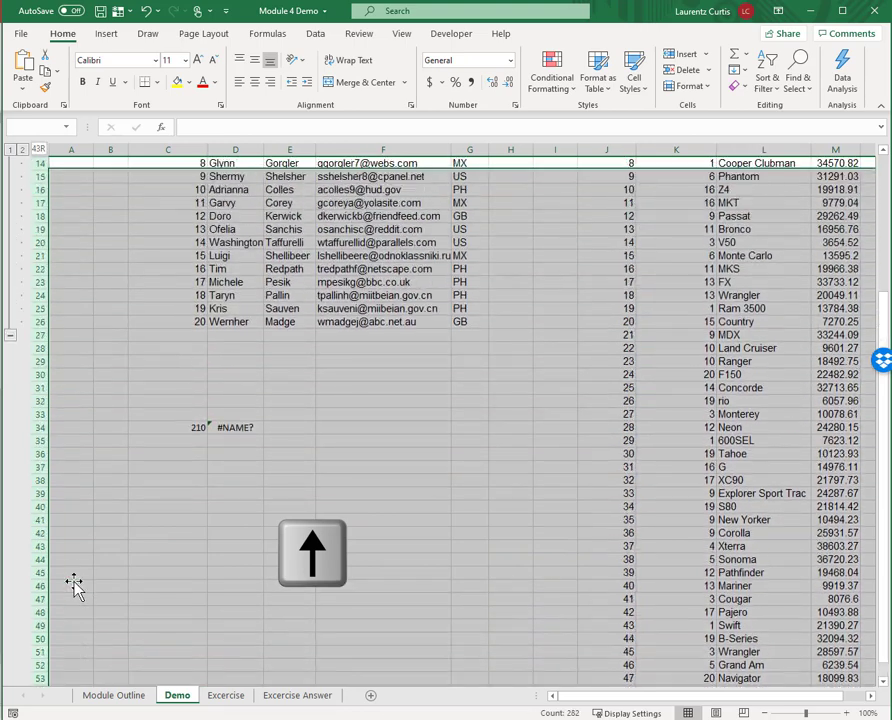
{"action": "key", "text": "shift+Up"}
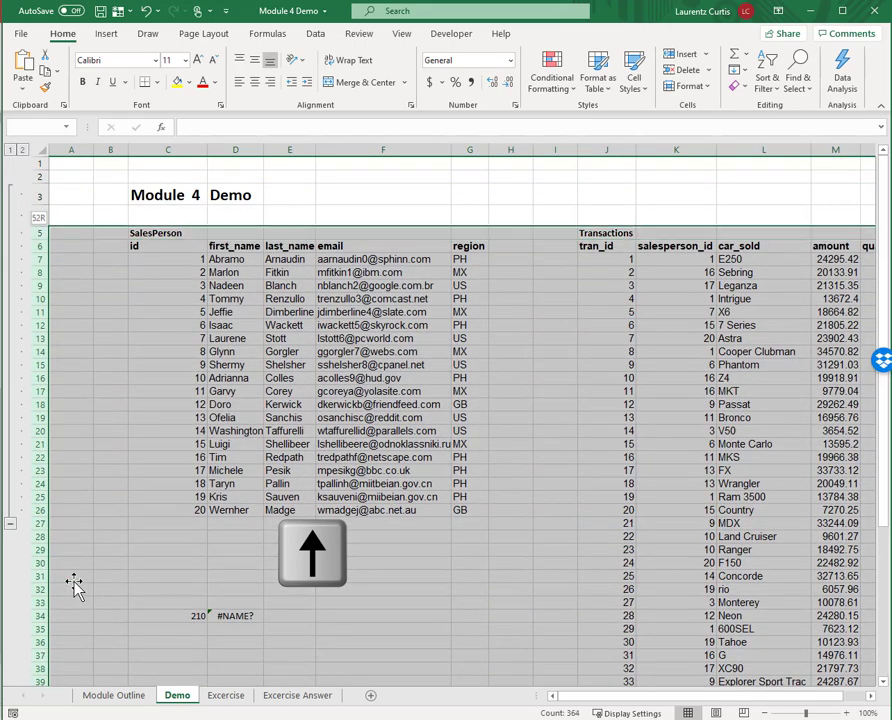
{"action": "key", "text": "alt+shift+Right"}
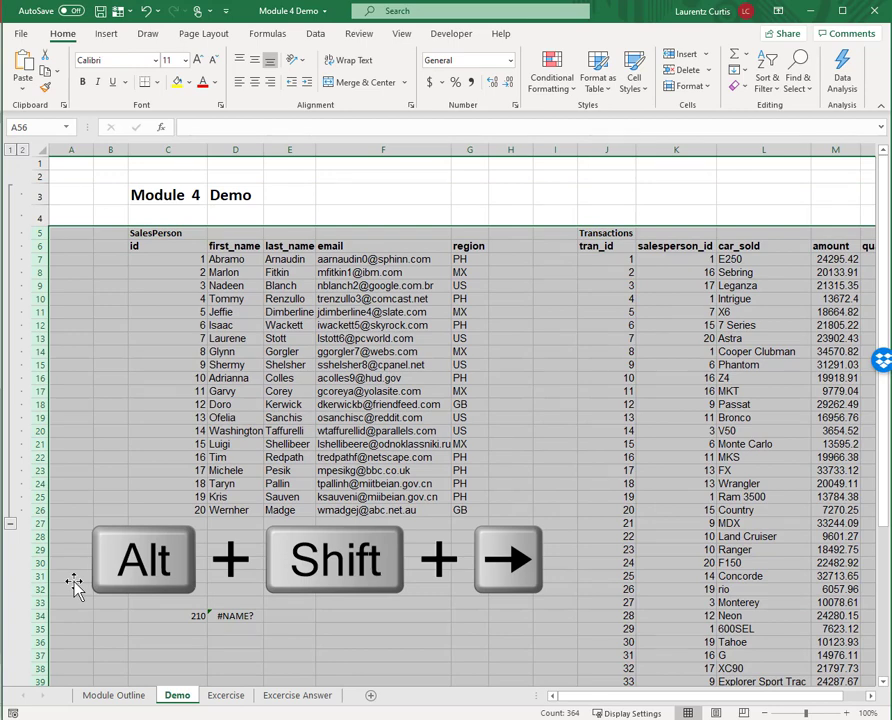
Step: Collapse the row outline to level 1, show level 2, and expand the inner group of rows 5 to 26
{"action": "scroll", "coordinate": [74, 585], "scroll_direction": "down", "scroll_amount": 12}
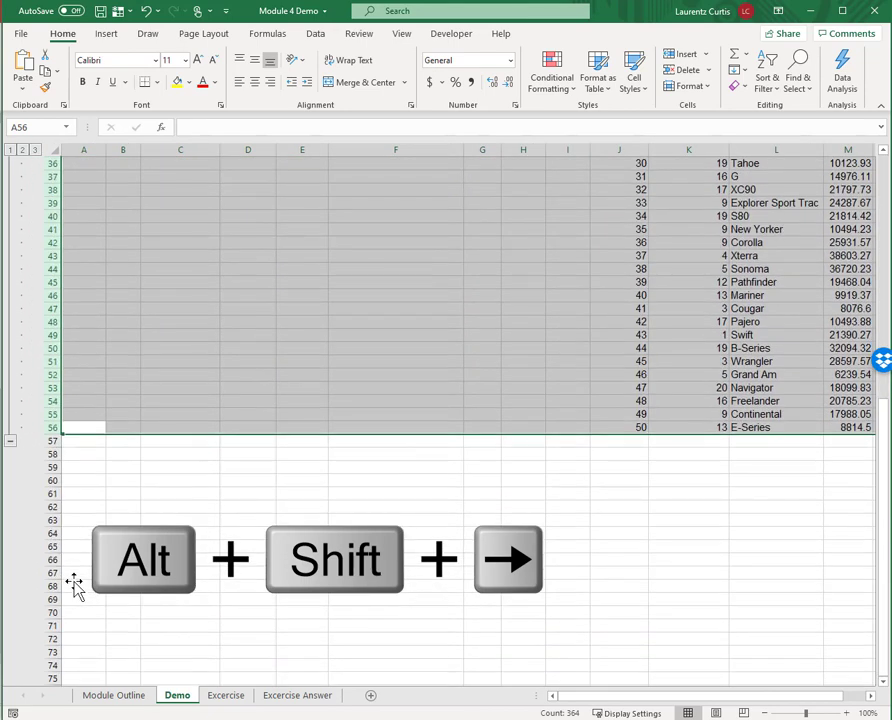
{"action": "scroll", "coordinate": [74, 585], "scroll_direction": "up", "scroll_amount": 10}
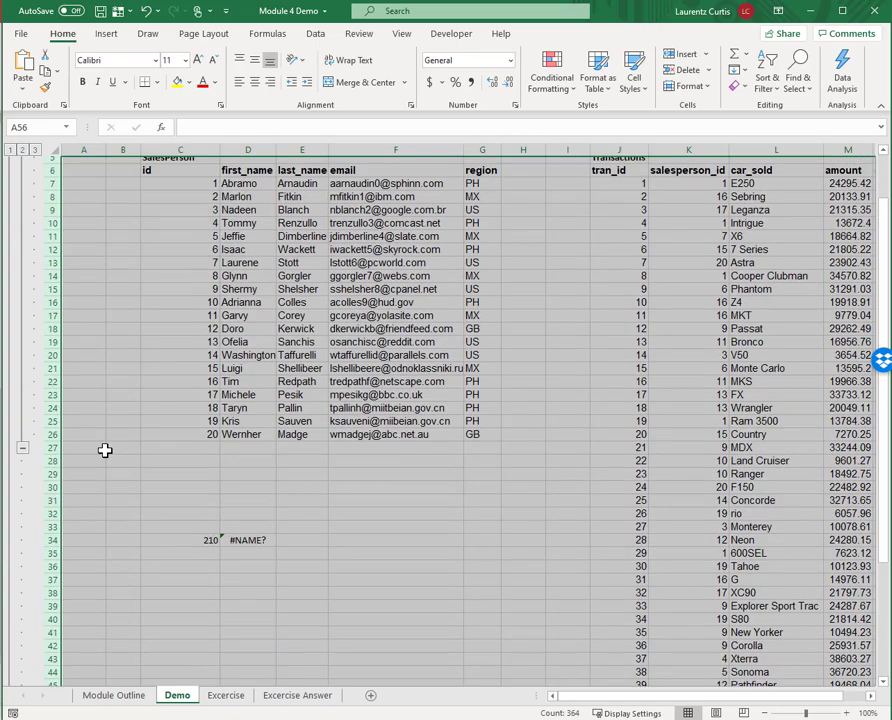
{"action": "scroll", "coordinate": [105, 450], "scroll_direction": "up", "scroll_amount": 2}
{"action": "left_click", "coordinate": [10, 150]}
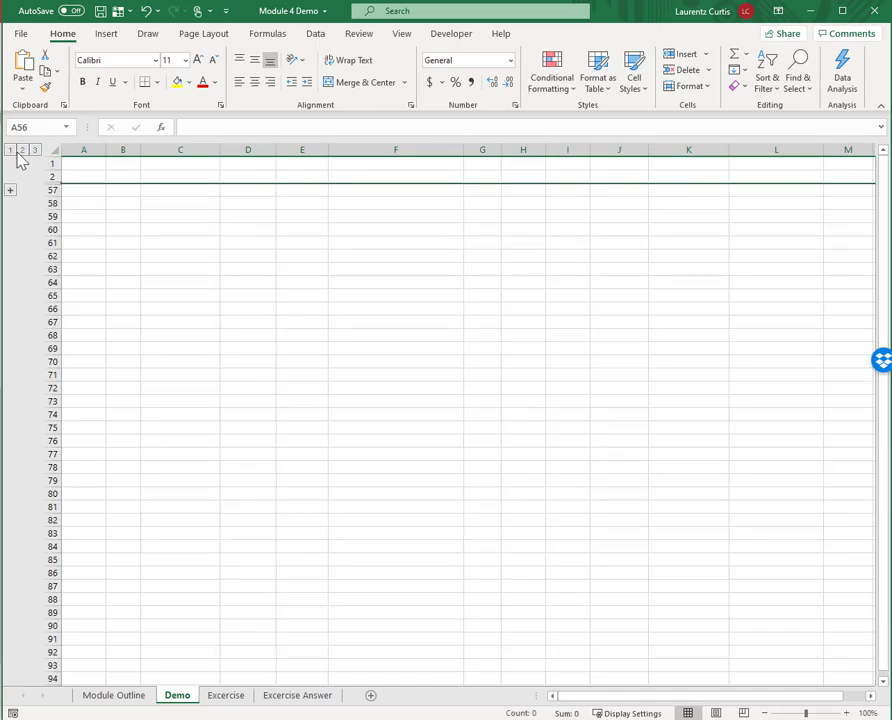
{"action": "left_click", "coordinate": [22, 150]}
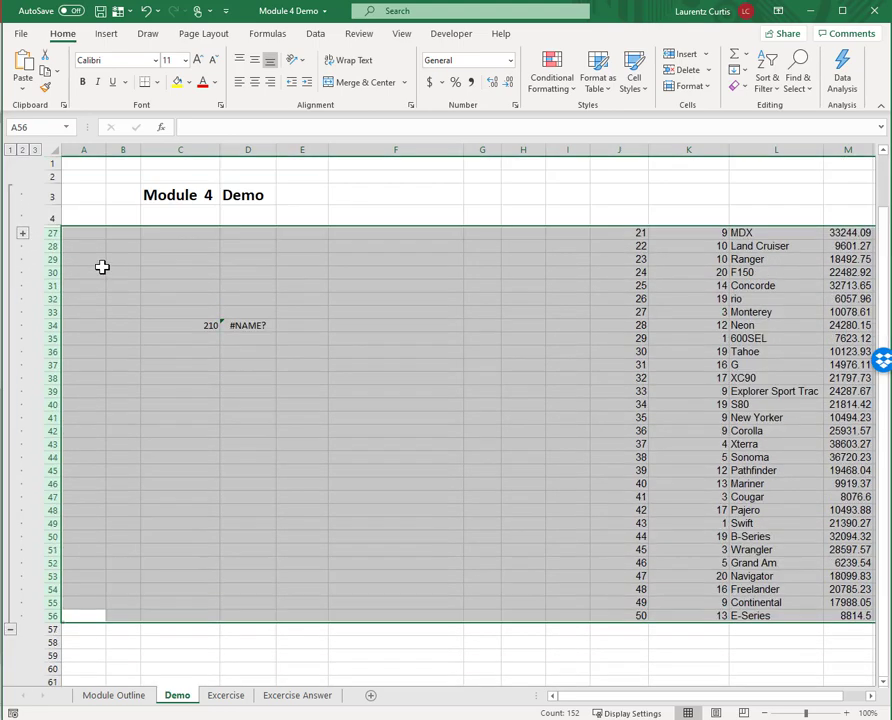
{"action": "left_click", "coordinate": [88, 245]}
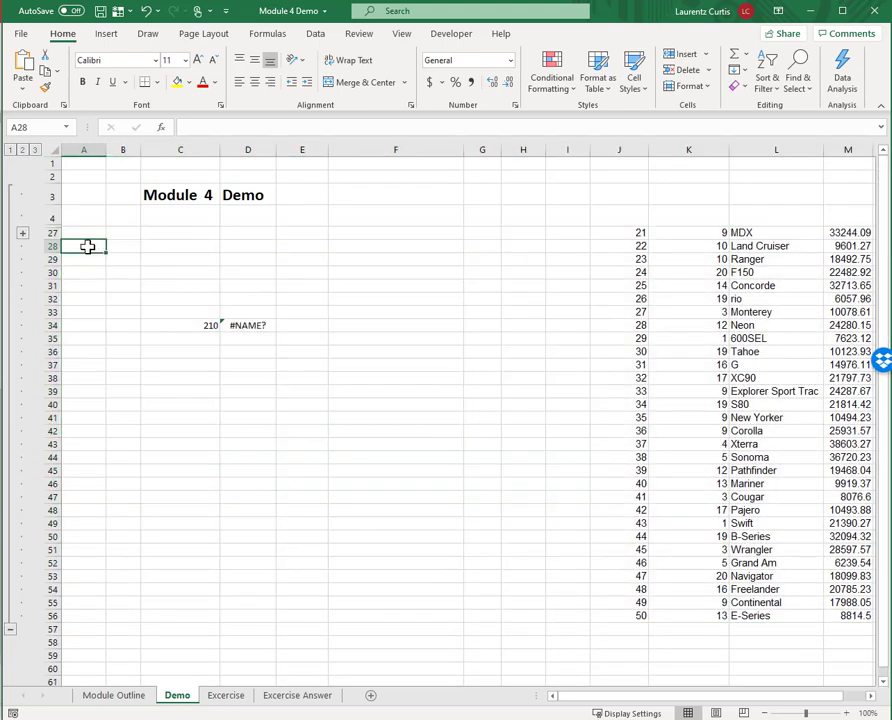
{"action": "left_click", "coordinate": [22, 234]}
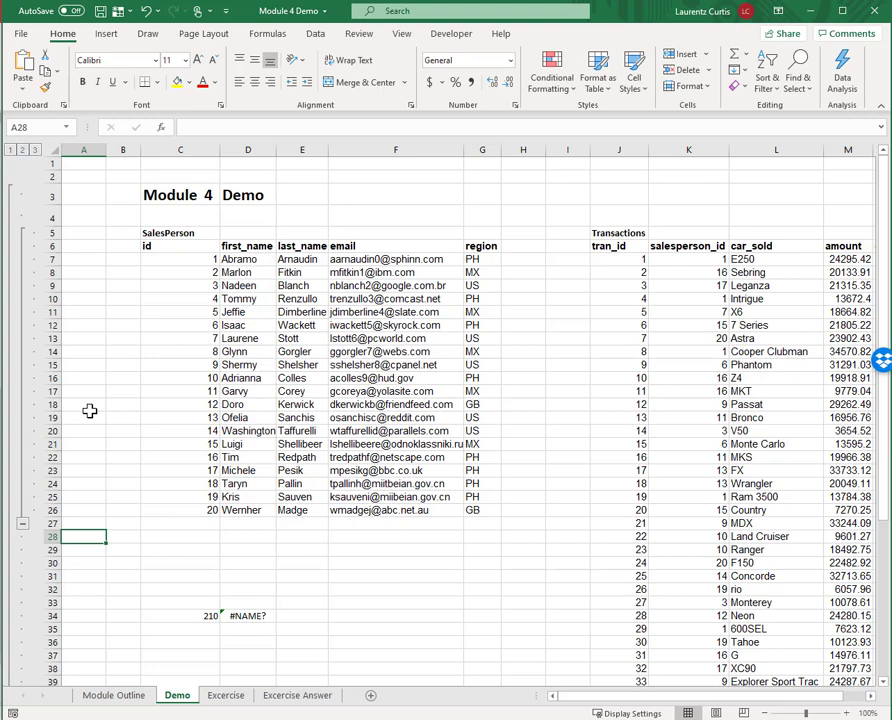
Step: Ungroup rows 5 to 27 by one outline level
{"action": "left_click_drag", "start_coordinate": [47, 232], "coordinate": [48, 522]}
{"action": "key", "text": "alt+shift+Left"}
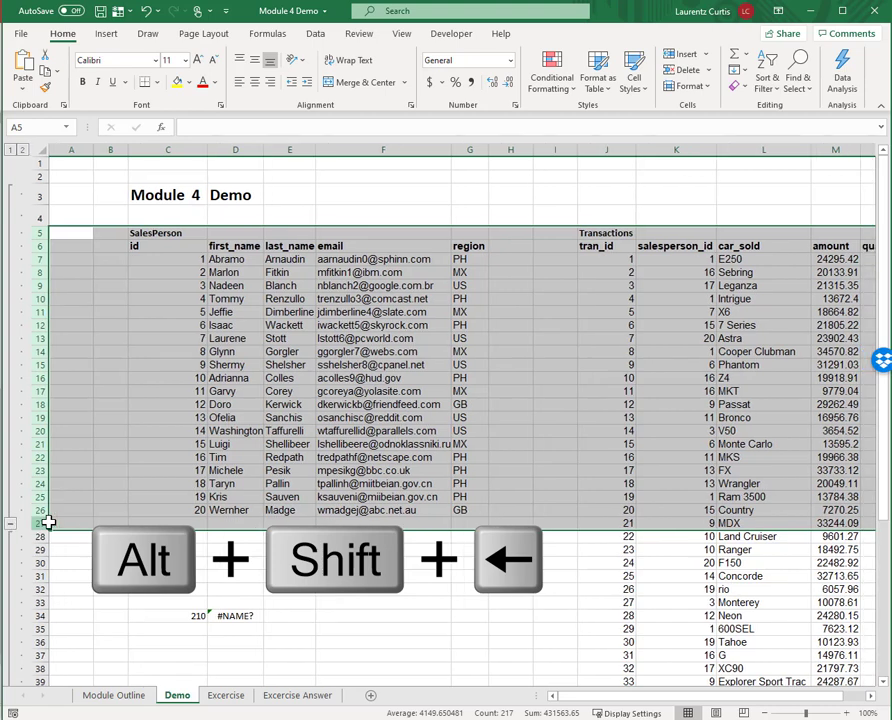
Step: Remove the remaining grouping from rows 3 to 57
{"action": "left_click", "coordinate": [78, 201]}
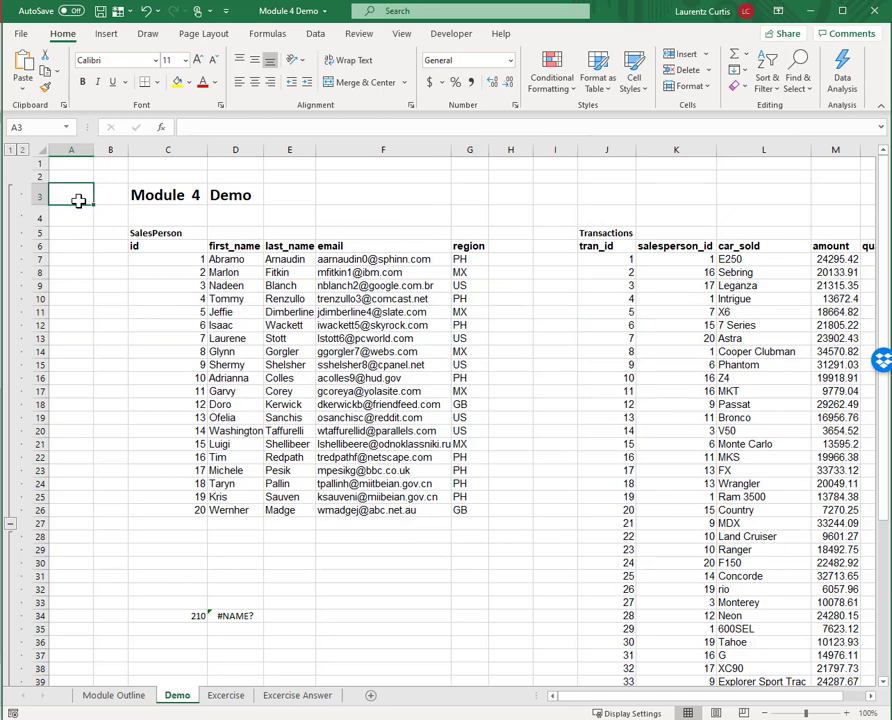
{"action": "key", "text": "shift+space"}
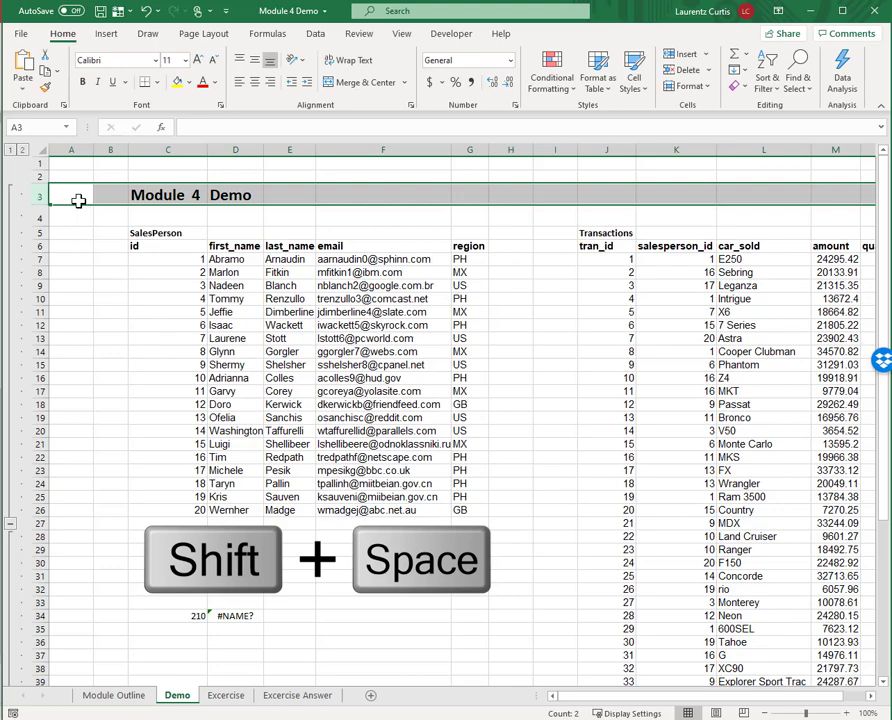
{"action": "key", "text": "shift+Down"}
{"action": "key", "text": "shift+Down"}
{"action": "key", "text": "shift+Down"}
{"action": "key", "text": "shift+Down"}
{"action": "key", "text": "shift+Down"}
{"action": "key", "text": "shift+Down"}
{"action": "key", "text": "shift+Down"}
{"action": "key", "text": "shift+Down"}
{"action": "key", "text": "shift+Down"}
{"action": "key", "text": "shift+Down"}
{"action": "key", "text": "shift+Down"}
{"action": "key", "text": "shift+Down"}
{"action": "key", "text": "shift+Down"}
{"action": "key", "text": "shift+Down"}
{"action": "key", "text": "shift+Down"}
{"action": "key", "text": "shift+Down"}
{"action": "key", "text": "shift+Down"}
{"action": "key", "text": "shift+Down"}
{"action": "key", "text": "shift+Down"}
{"action": "key", "text": "shift+Down"}
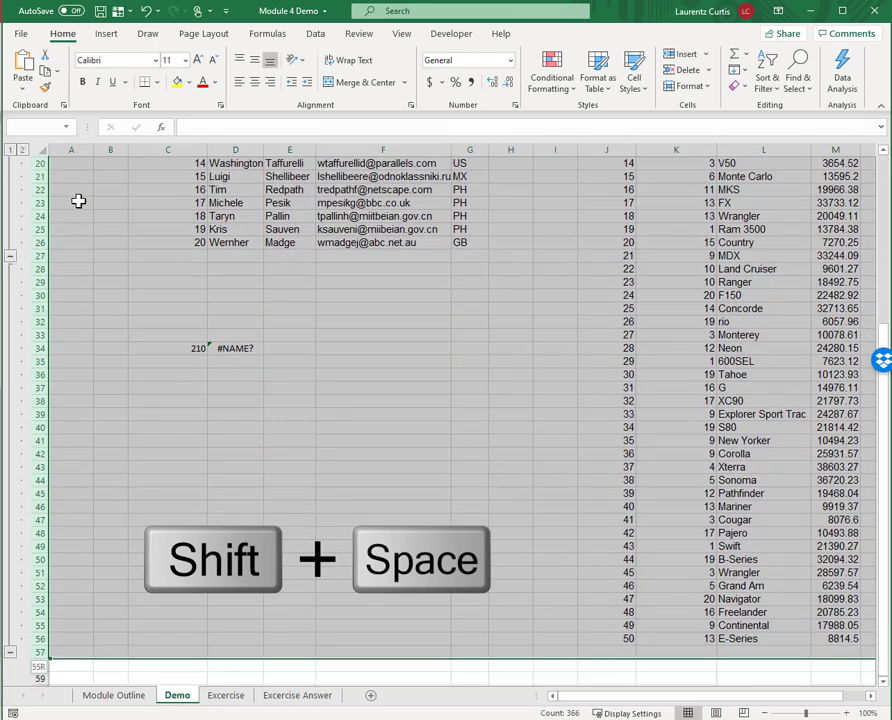
{"action": "key", "text": "shift+Up"}
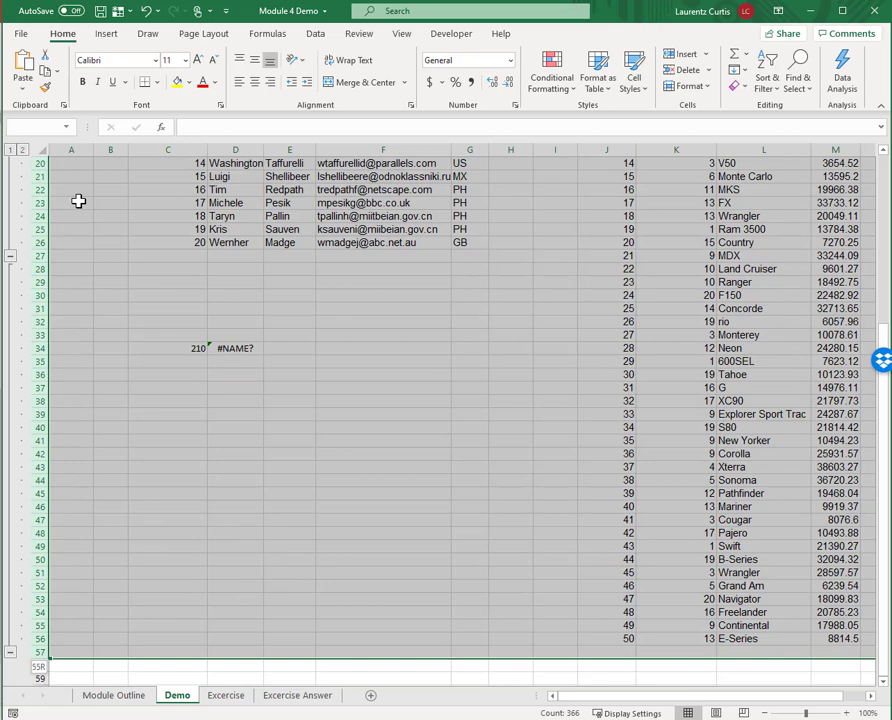
{"action": "key", "text": "alt+shift+Left"}
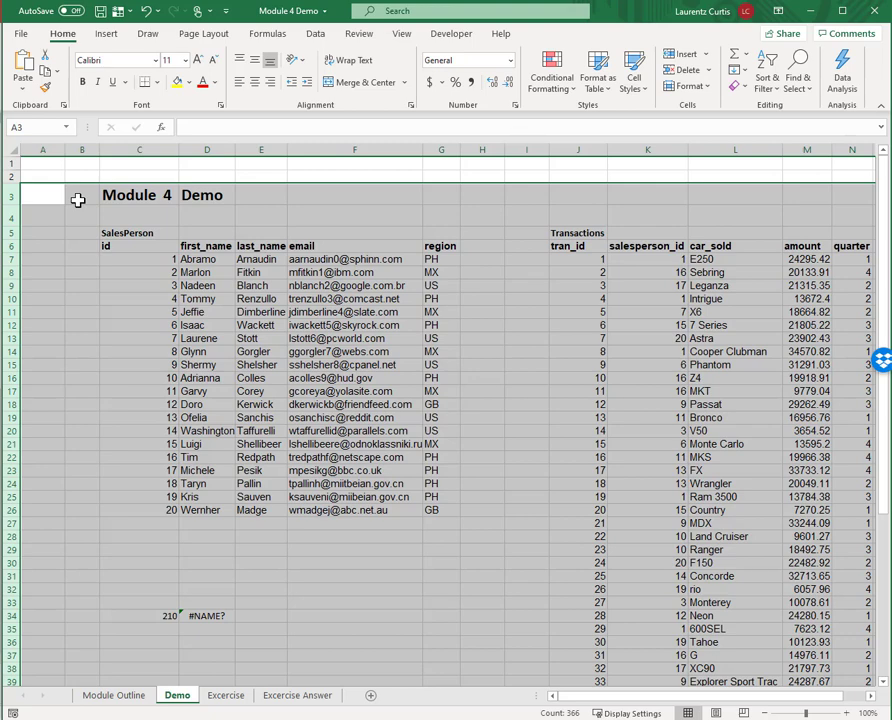
Step: Hide rows 6 to 26, from the table headers through the record with id 20
{"action": "key", "text": "Up"}
{"action": "key", "text": "Up"}
{"action": "key", "text": "Down"}
{"action": "key", "text": "Down"}
{"action": "key", "text": "Down"}
{"action": "key", "text": "Down"}
{"action": "key", "text": "Down"}
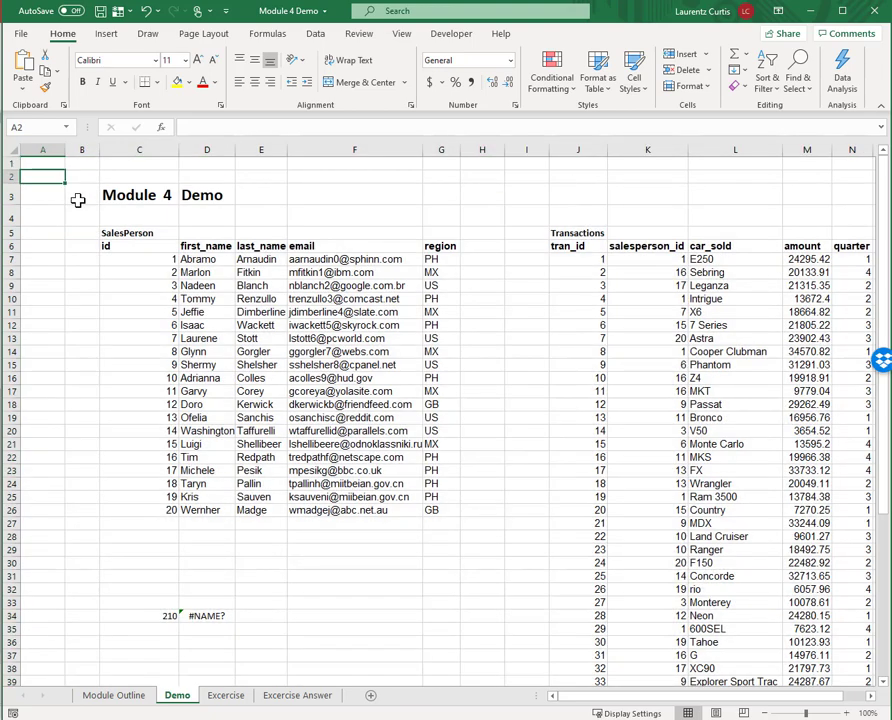
{"action": "key", "text": "shift+space"}
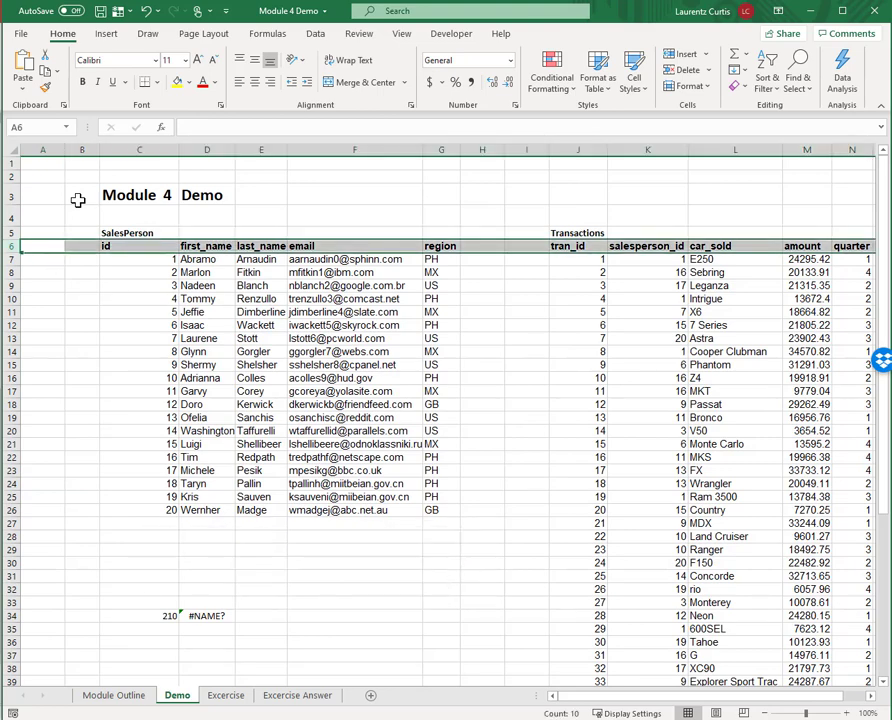
{"action": "key", "text": "shift+Down"}
{"action": "key", "text": "shift+Down"}
{"action": "key", "text": "shift+Down"}
{"action": "key", "text": "shift+Down"}
{"action": "key", "text": "shift+Down"}
{"action": "key", "text": "shift+Down"}
{"action": "key", "text": "shift+Down"}
{"action": "key", "text": "shift+Down"}
{"action": "key", "text": "shift+Down"}
{"action": "key", "text": "shift+Down"}
{"action": "key", "text": "shift+Down"}
{"action": "key", "text": "shift+Down"}
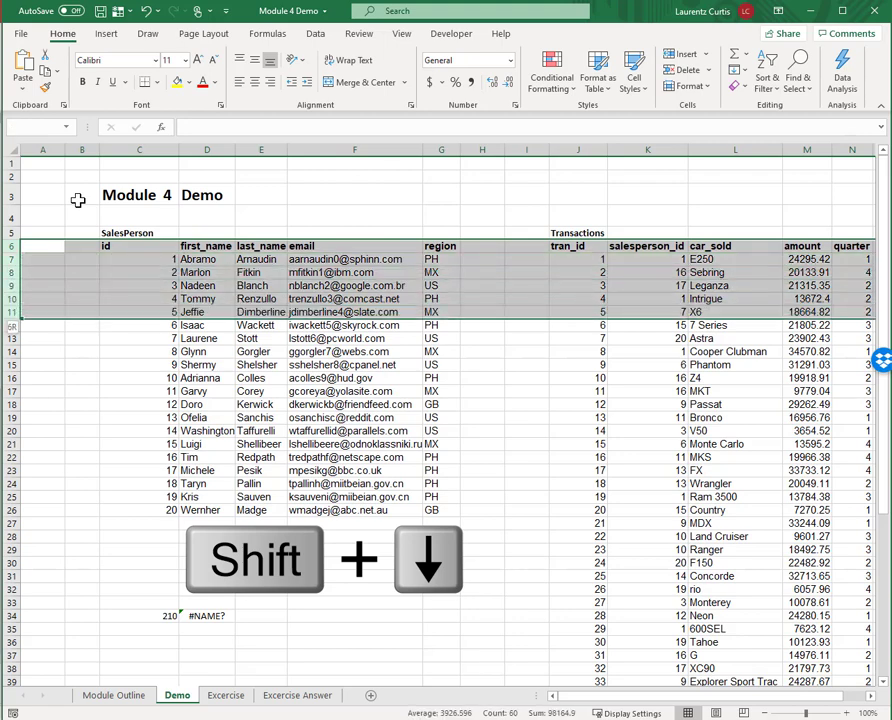
{"action": "key", "text": "shift+Down"}
{"action": "key", "text": "shift+Down"}
{"action": "key", "text": "shift+Down"}
{"action": "key", "text": "shift+Down"}
{"action": "key", "text": "shift+Down"}
{"action": "key", "text": "shift+Down"}
{"action": "key", "text": "shift+Down"}
{"action": "key", "text": "shift+Down"}
{"action": "key", "text": "shift+Down"}
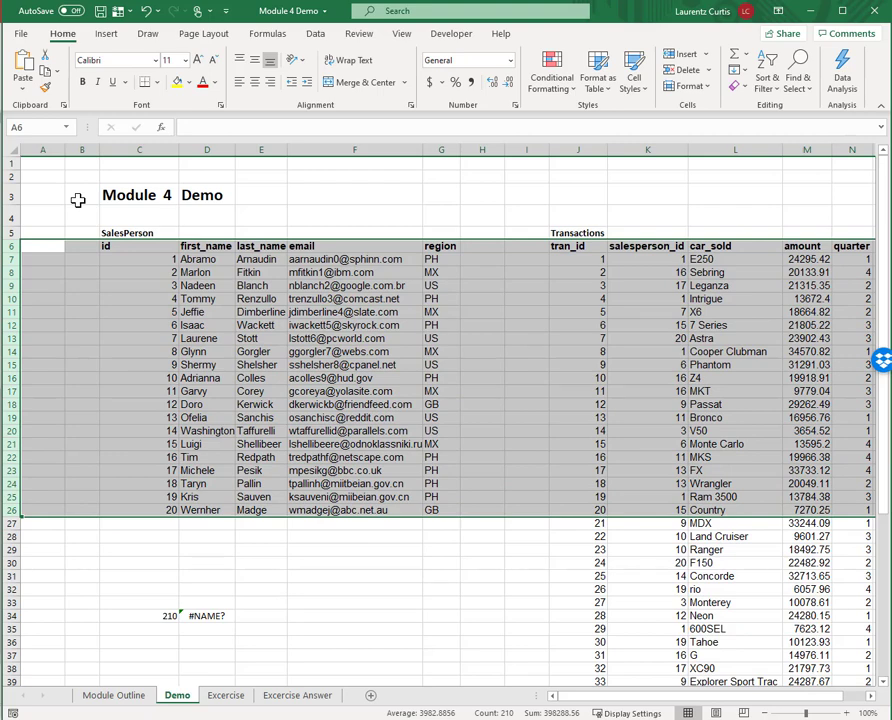
{"action": "key", "text": "ctrl+9"}
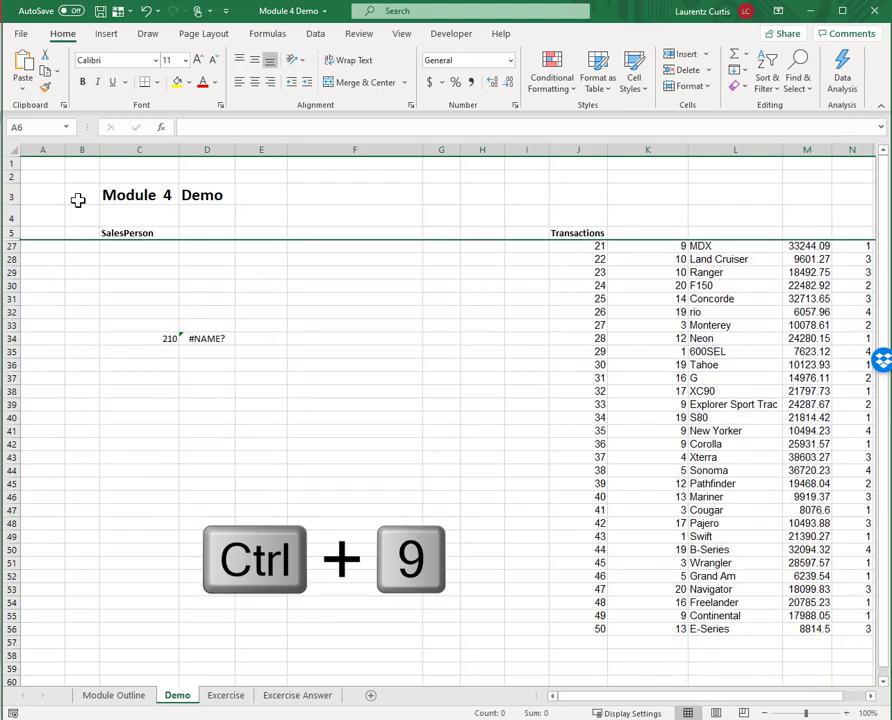
Step: Unhide rows 6 to 26 and hide them again
{"action": "key", "text": "ctrl+shift+9"}
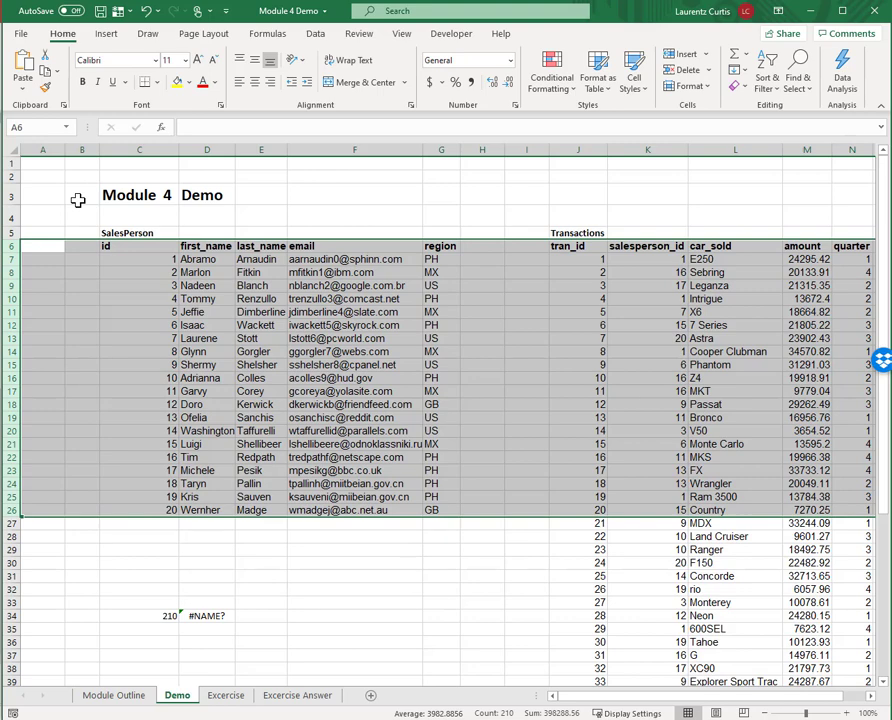
{"action": "key", "text": "ctrl+9"}
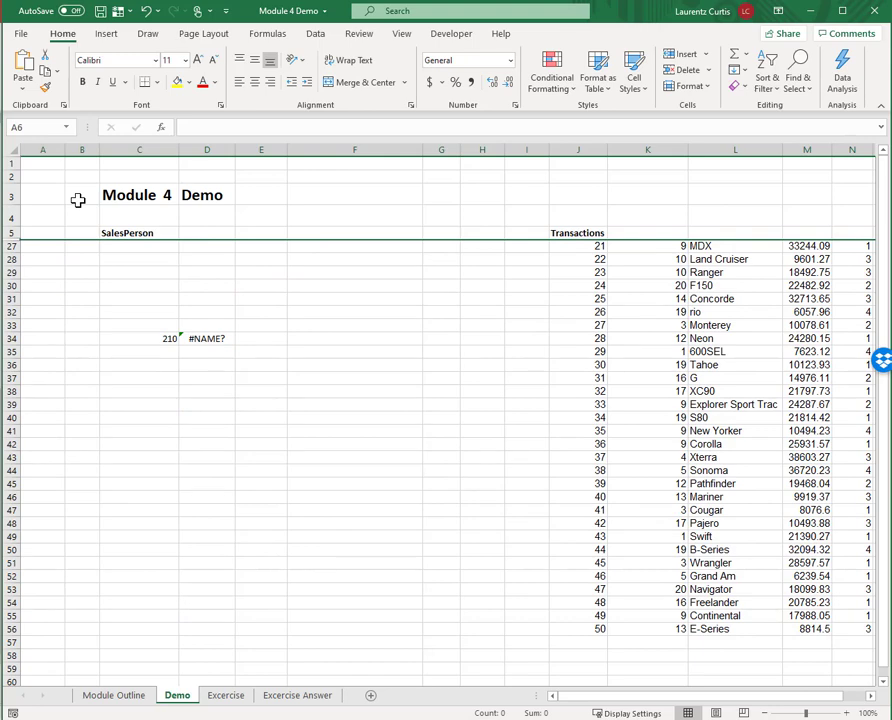
Step: Unhide rows 6 to 26 and reduce the selection to cell A6
{"action": "key", "text": "ctrl+shift+9"}
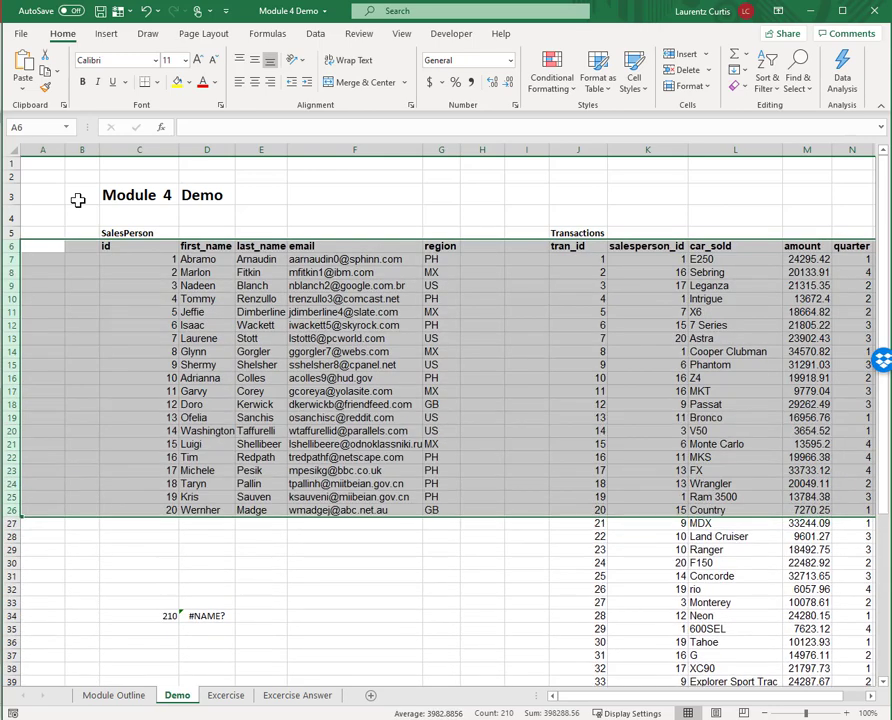
{"action": "key", "text": "Left"}
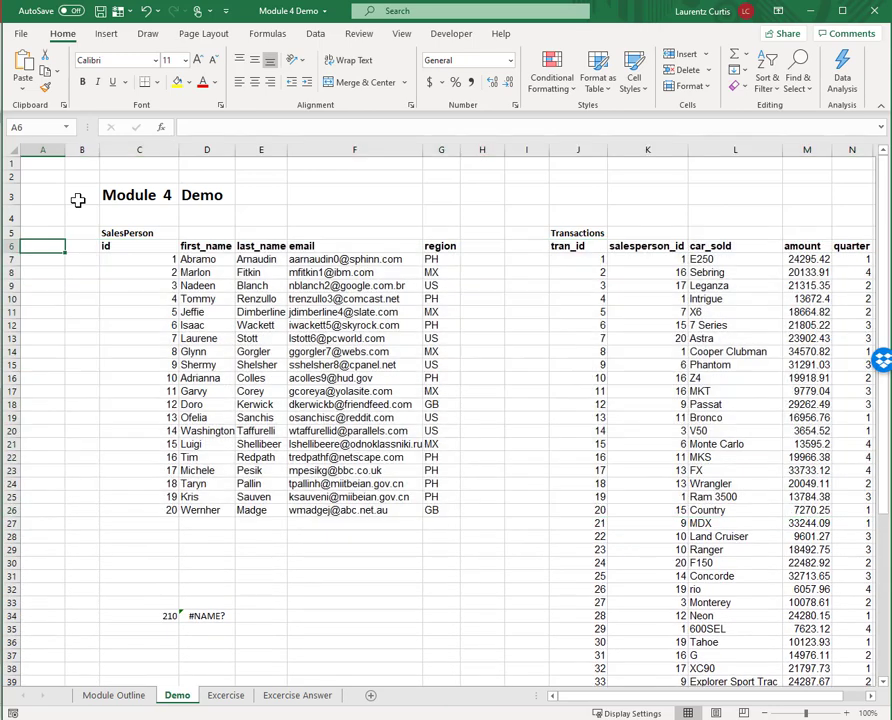
Step: Hide the table header row 6 and unhide it again
{"action": "type", "text": "("}
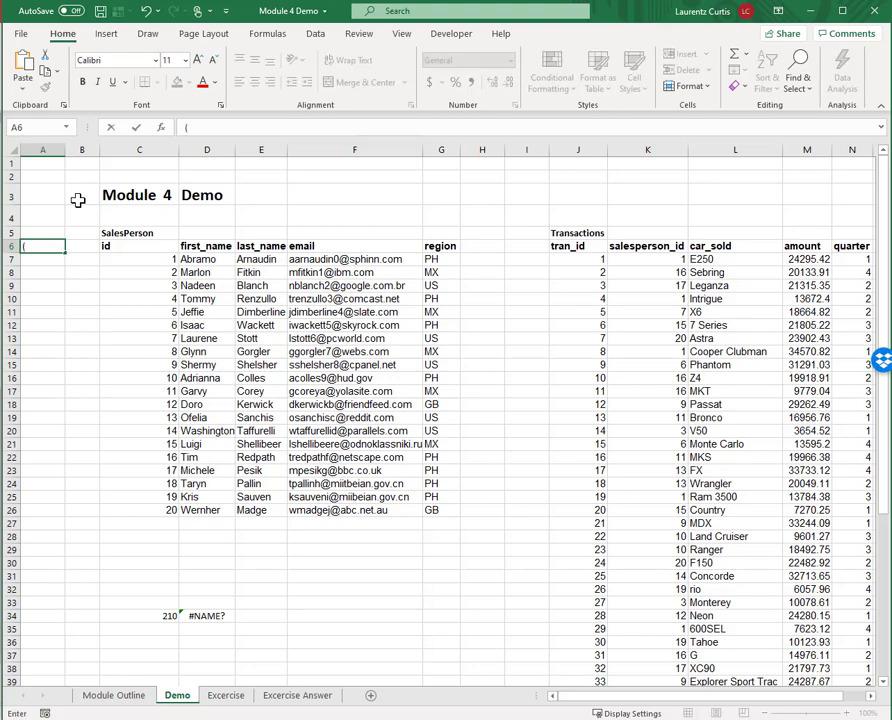
{"action": "key", "text": "BackSpace"}
{"action": "key", "text": "Escape"}
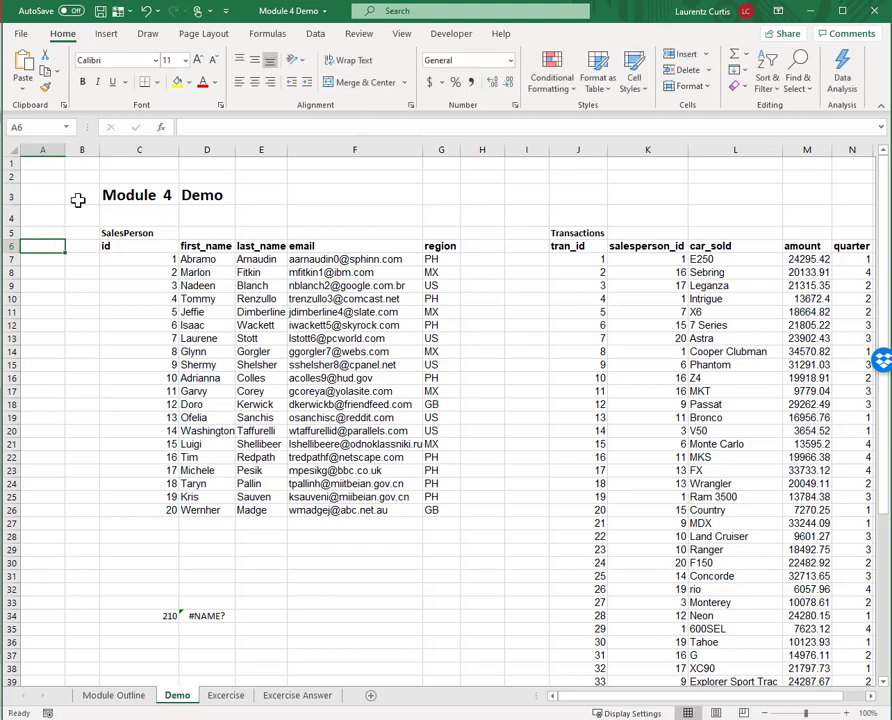
{"action": "key", "text": "ctrl+9"}
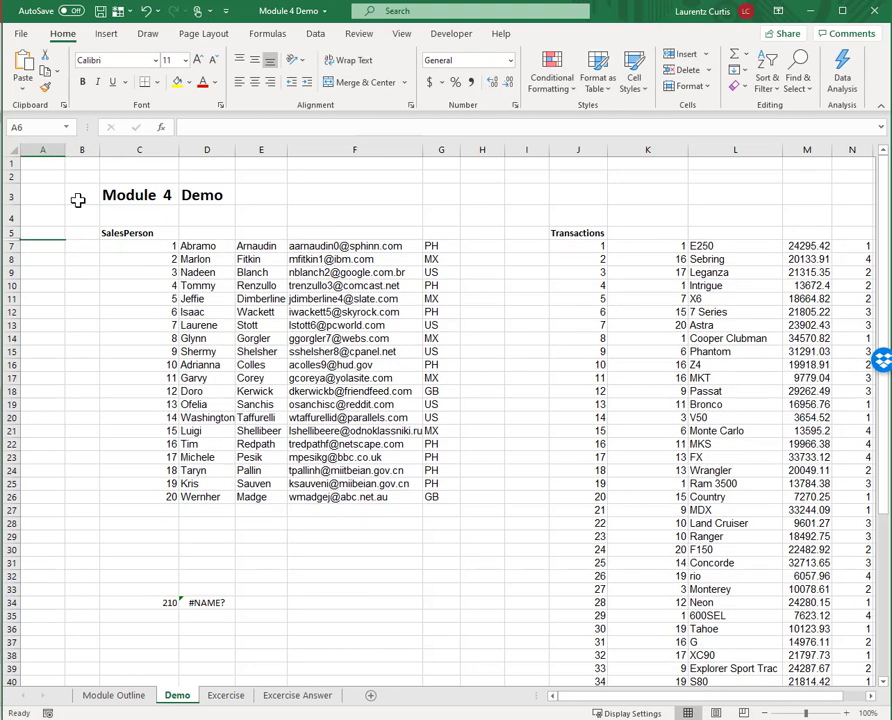
{"action": "key", "text": "ctrl+shift+9"}
Step: Hide columns C to G, which hold the SalesPerson table, and unhide them again
{"action": "key", "text": "ctrl+Up"}
{"action": "key", "text": "Right"}
{"action": "key", "text": "Right"}
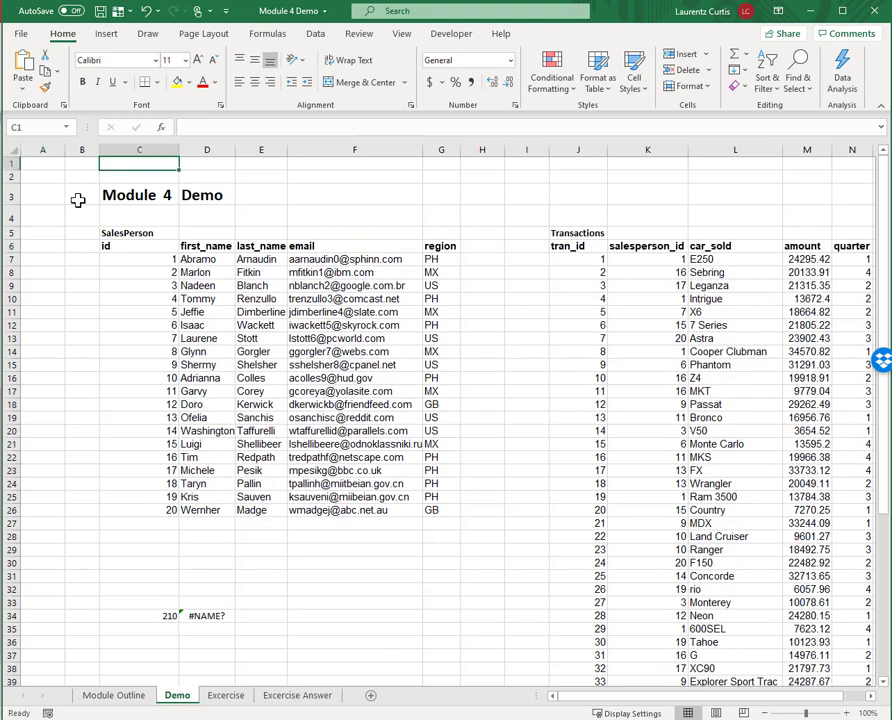
{"action": "key", "text": "ctrl+space"}
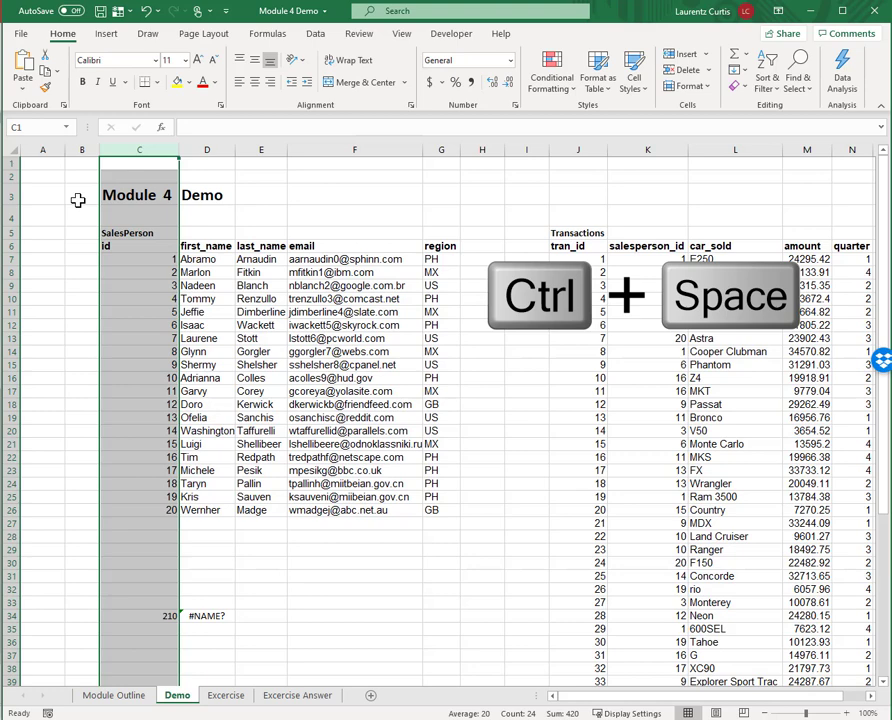
{"action": "key", "text": "shift+Right"}
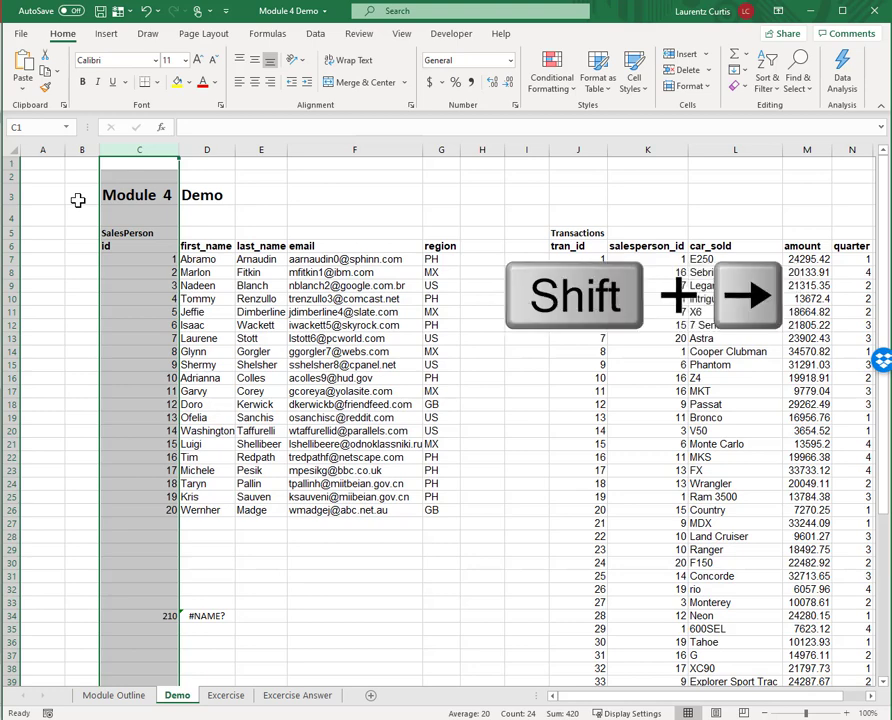
{"action": "key", "text": "shift+Right"}
{"action": "key", "text": "shift+Right"}
{"action": "key", "text": "shift+Right"}
{"action": "key", "text": "shift+Right"}
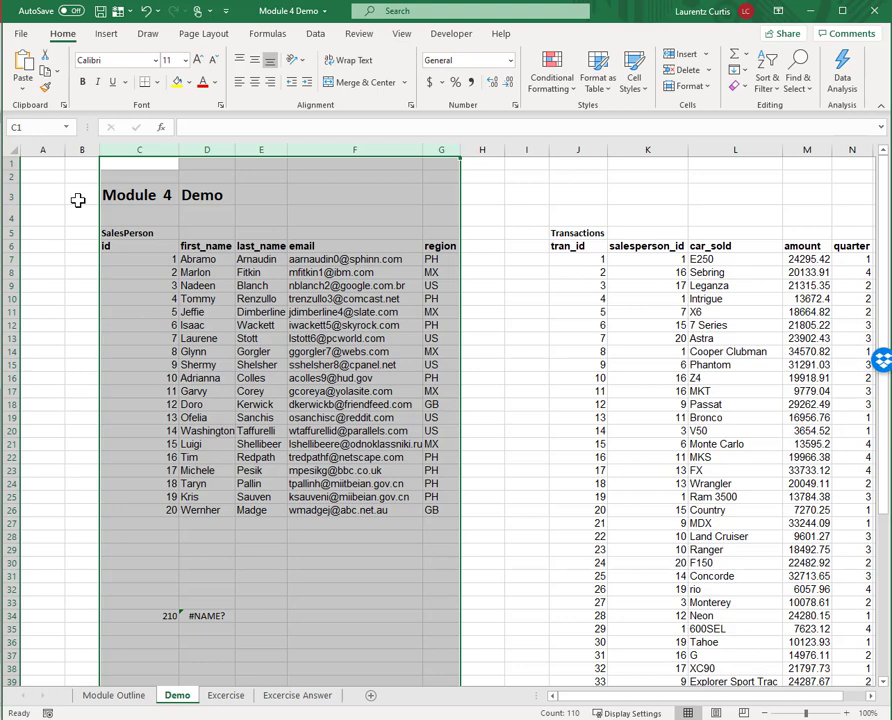
{"action": "key", "text": "ctrl+0"}
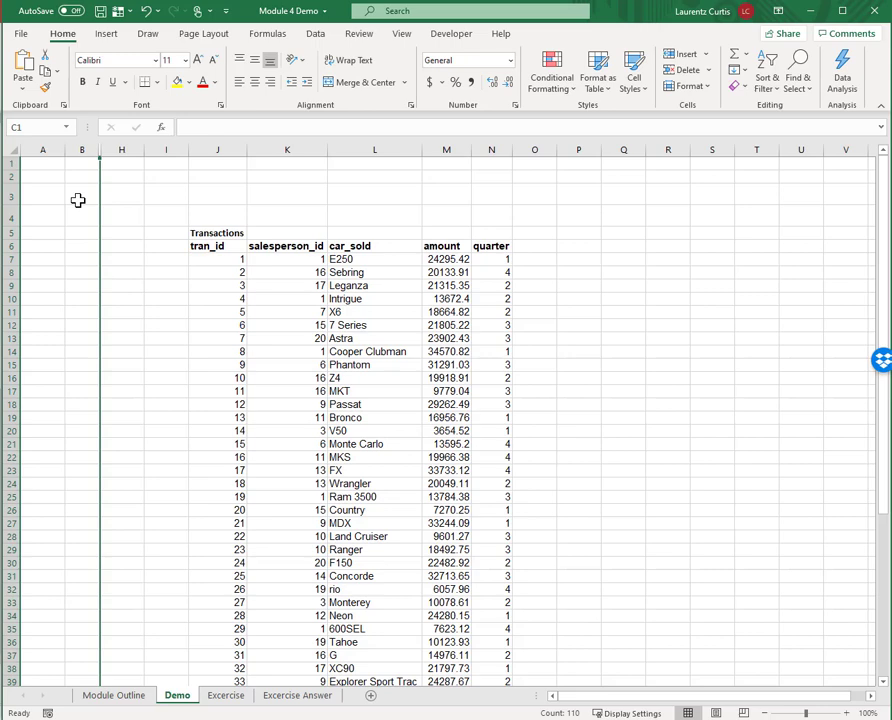
{"action": "key", "text": "ctrl+shift+0"}
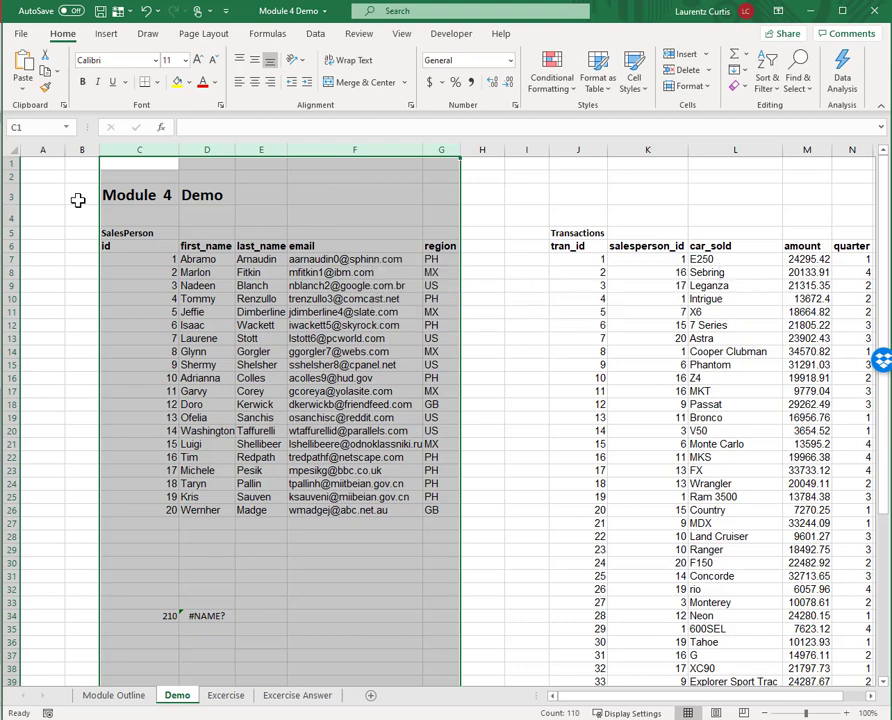
Step: Switch to the Windows Control Panel, search for "change key" and open the settings for how the keyboard works
{"action": "left_click", "coordinate": [77, 200]}
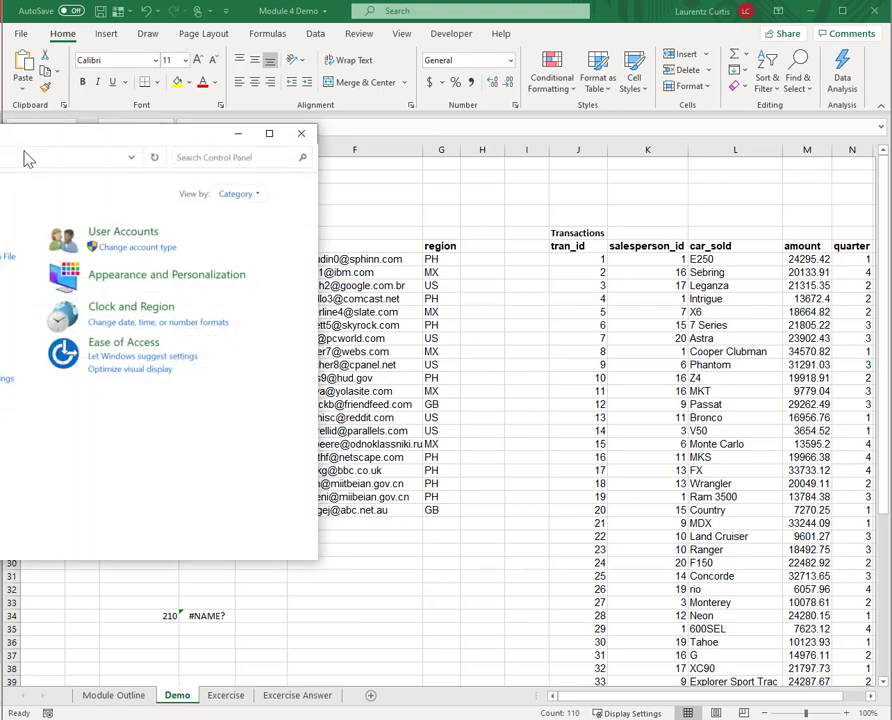
{"action": "left_click_drag", "start_coordinate": [136, 139], "coordinate": [377, 174]}
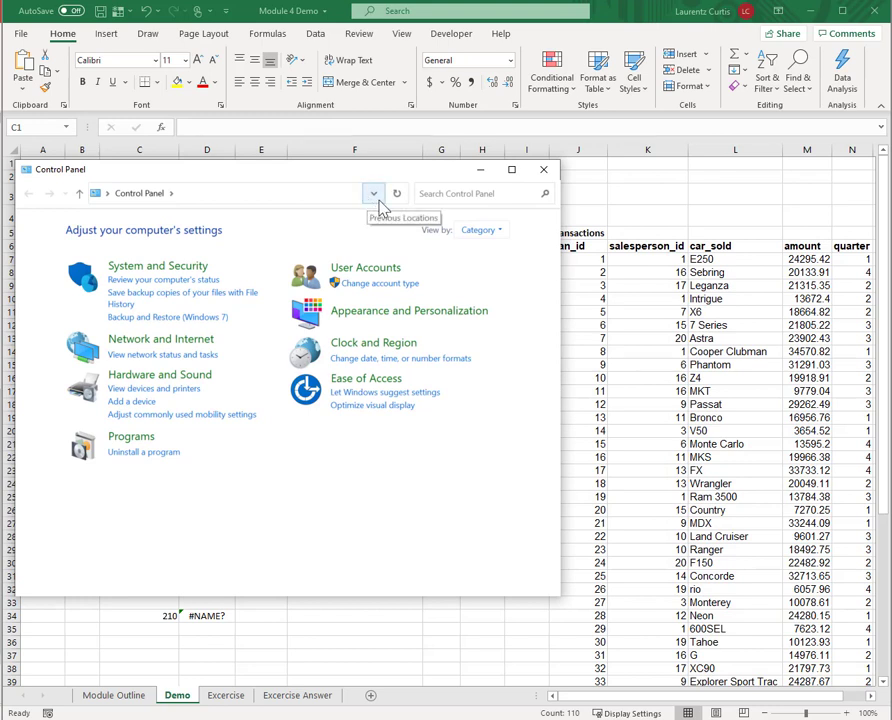
{"action": "left_click", "coordinate": [438, 190]}
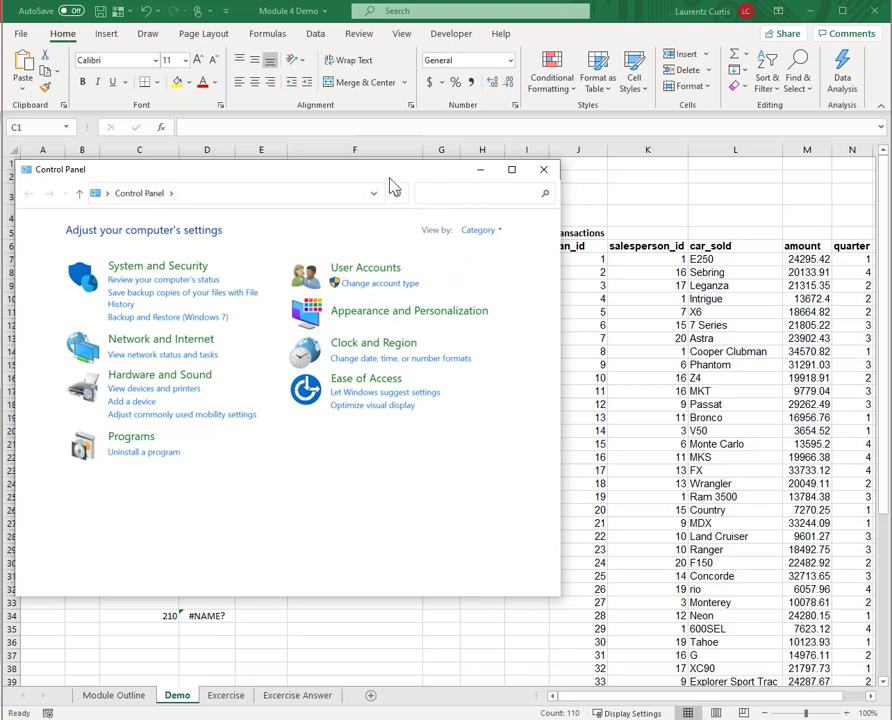
{"action": "left_click", "coordinate": [486, 196]}
{"action": "type", "text": "change"}
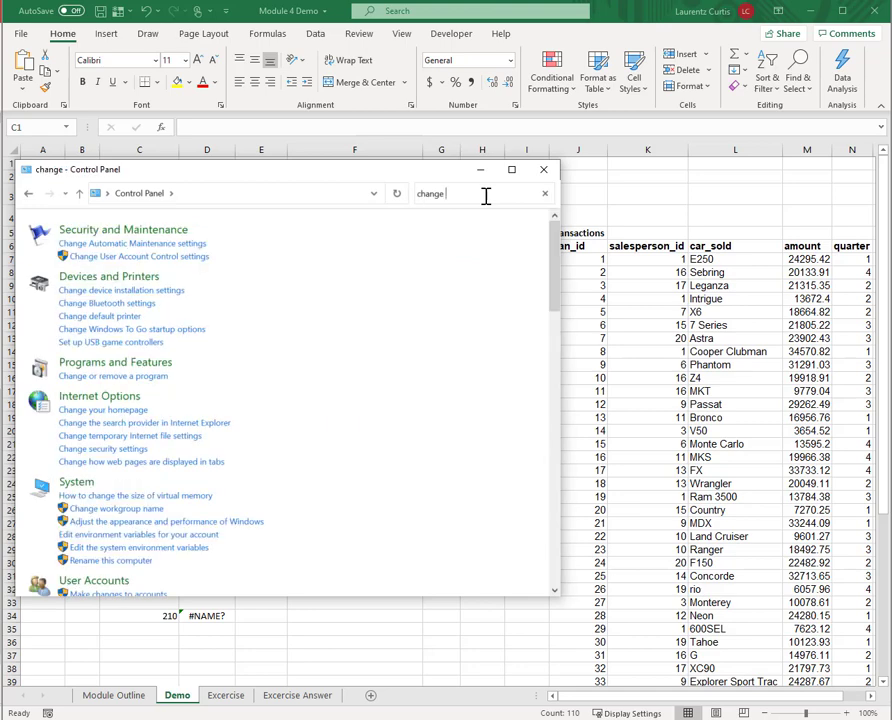
{"action": "type", "text": " key"}
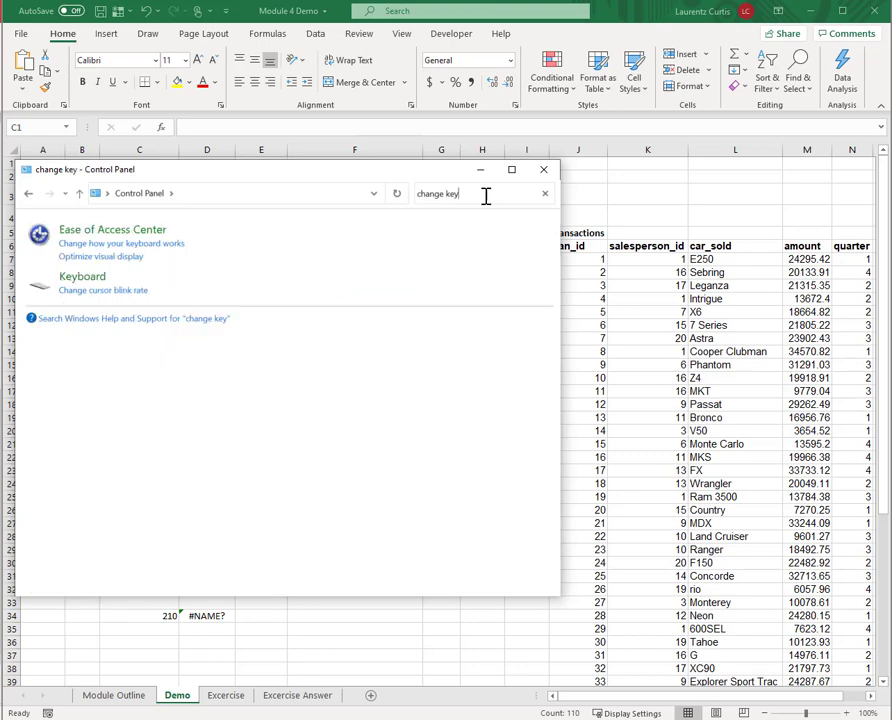
{"action": "left_click", "coordinate": [119, 245]}
{"action": "scroll", "coordinate": [230, 444], "scroll_direction": "down", "scroll_amount": 5}
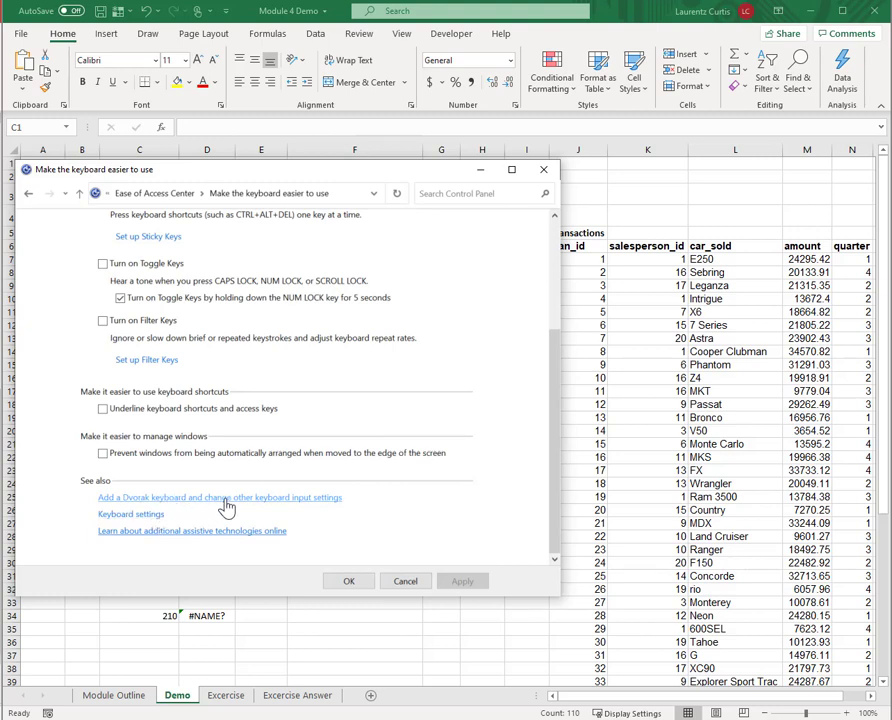
Step: Go through the other keyboard input settings to the Windows language keyboard options and open the input language hot keys
{"action": "left_click", "coordinate": [146, 497]}
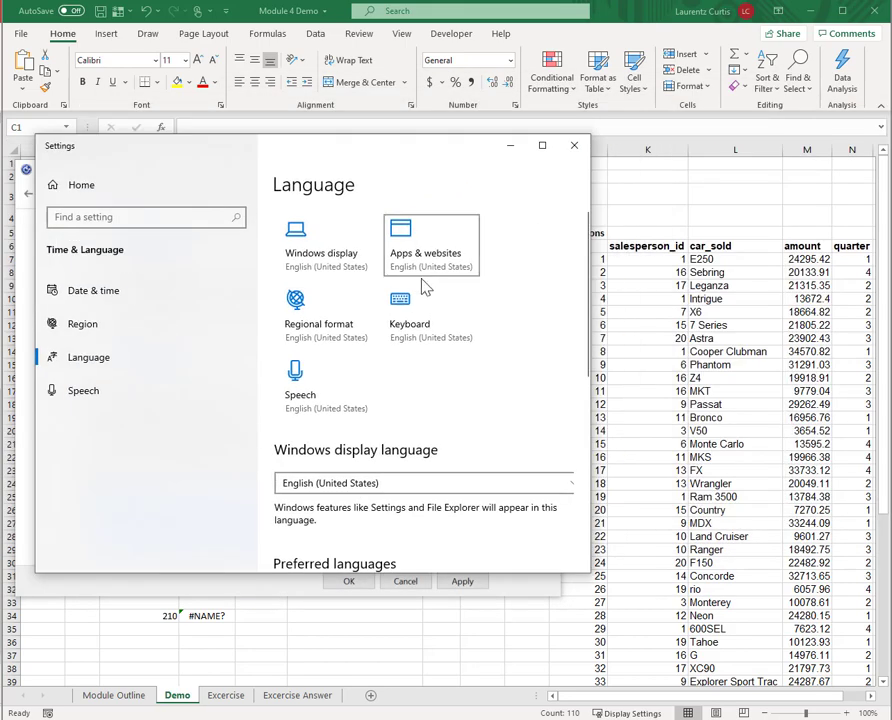
{"action": "left_click", "coordinate": [410, 312]}
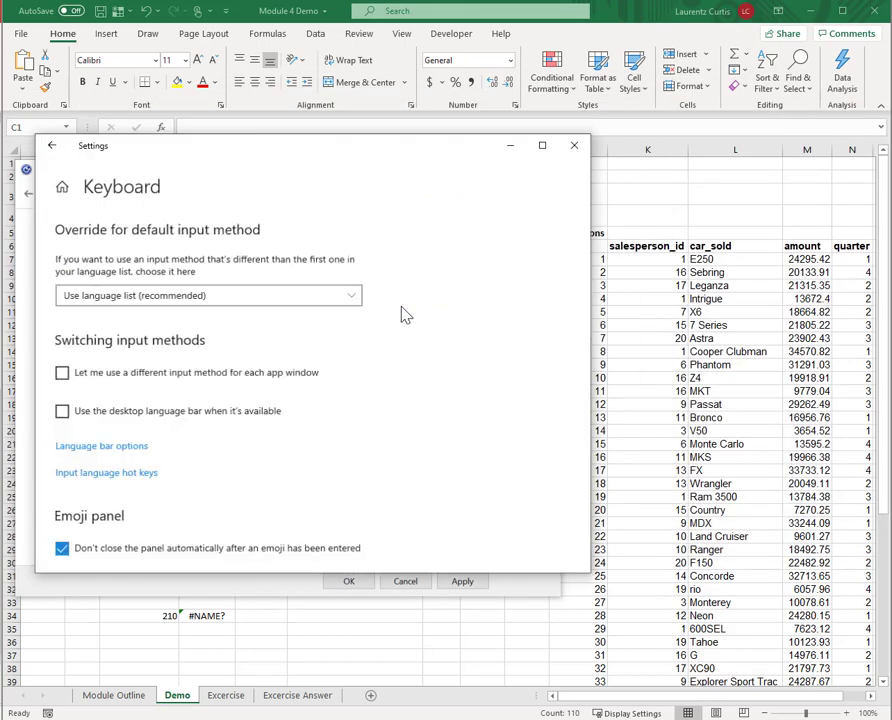
{"action": "scroll", "coordinate": [323, 410], "scroll_direction": "down", "scroll_amount": 1}
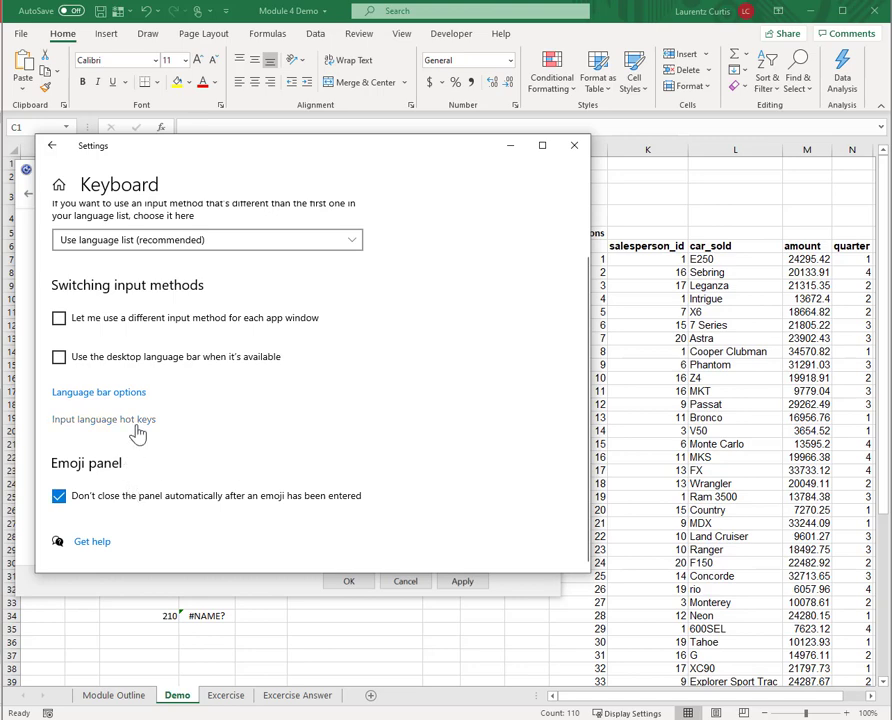
{"action": "left_click", "coordinate": [138, 432]}
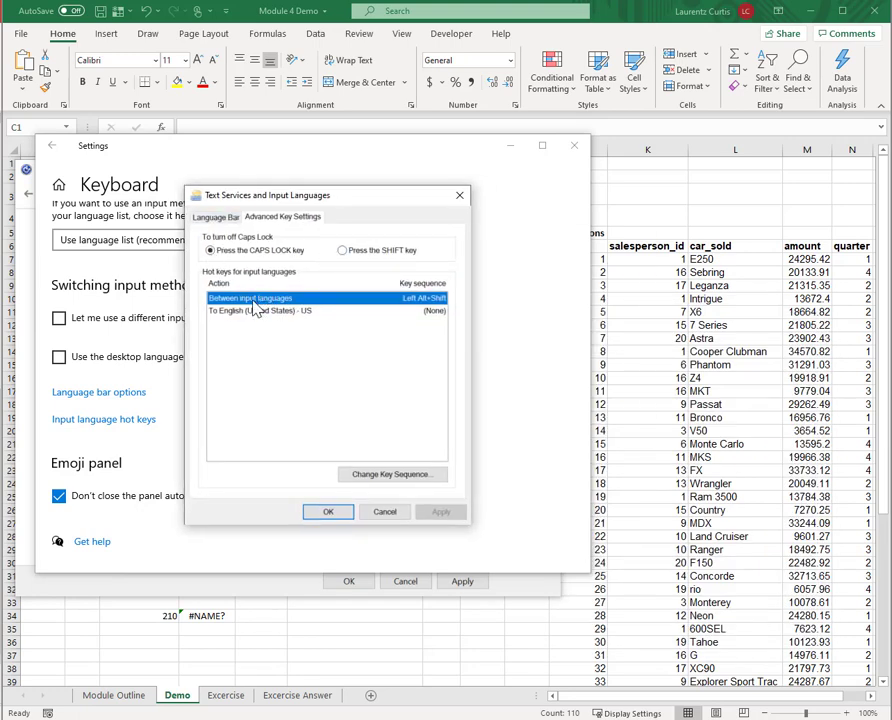
Step: Set Switch Keyboard Layout to Not Assigned for the "Between input languages" key sequence, apply it and return to Excel
{"action": "left_click", "coordinate": [364, 477]}
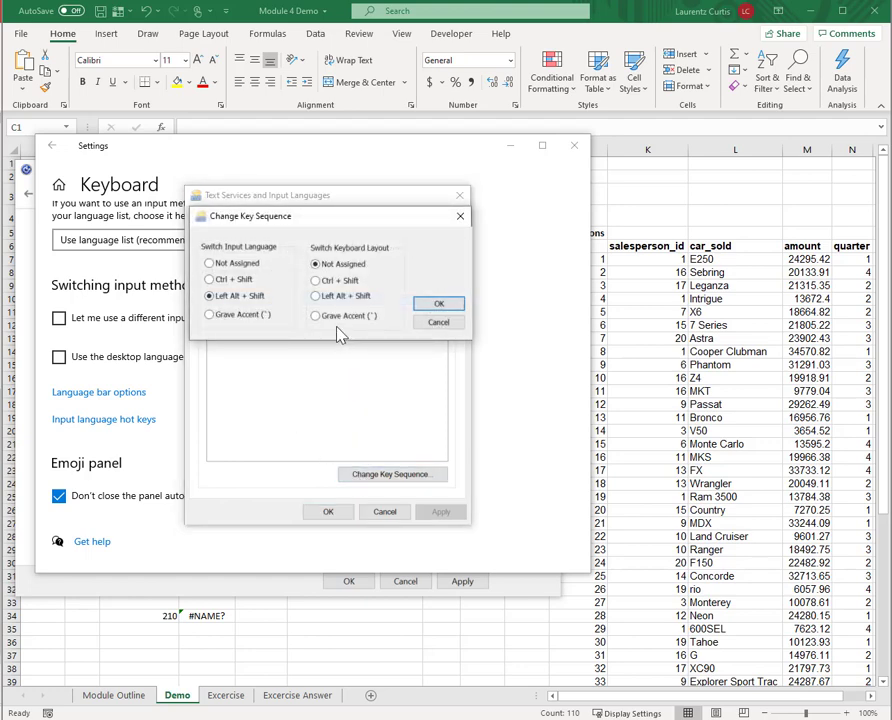
{"action": "left_click", "coordinate": [316, 264]}
{"action": "left_click", "coordinate": [437, 304]}
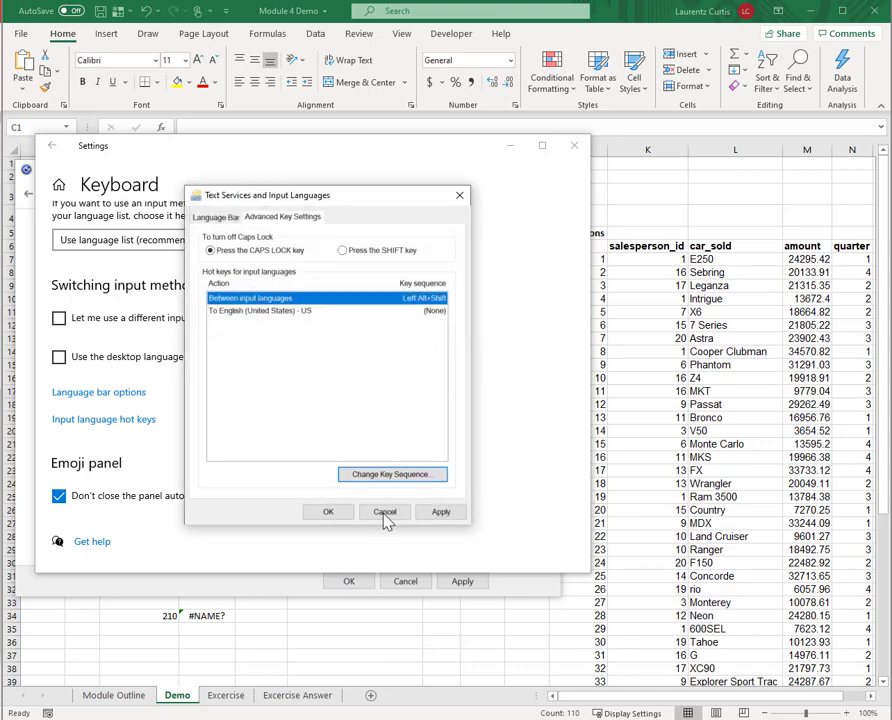
{"action": "left_click", "coordinate": [440, 513]}
{"action": "left_click", "coordinate": [328, 512]}
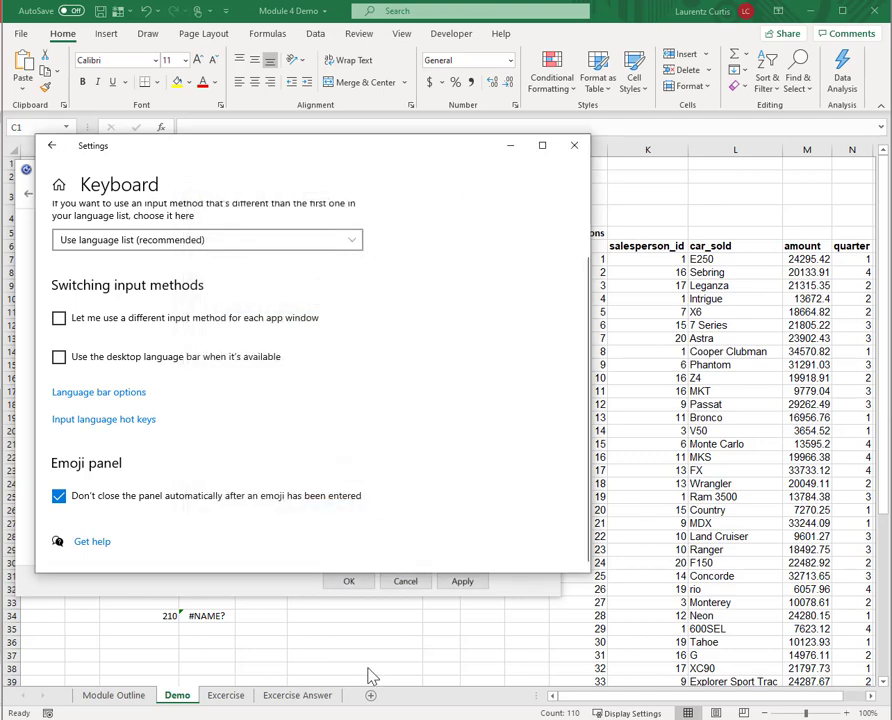
{"action": "left_click", "coordinate": [570, 152]}
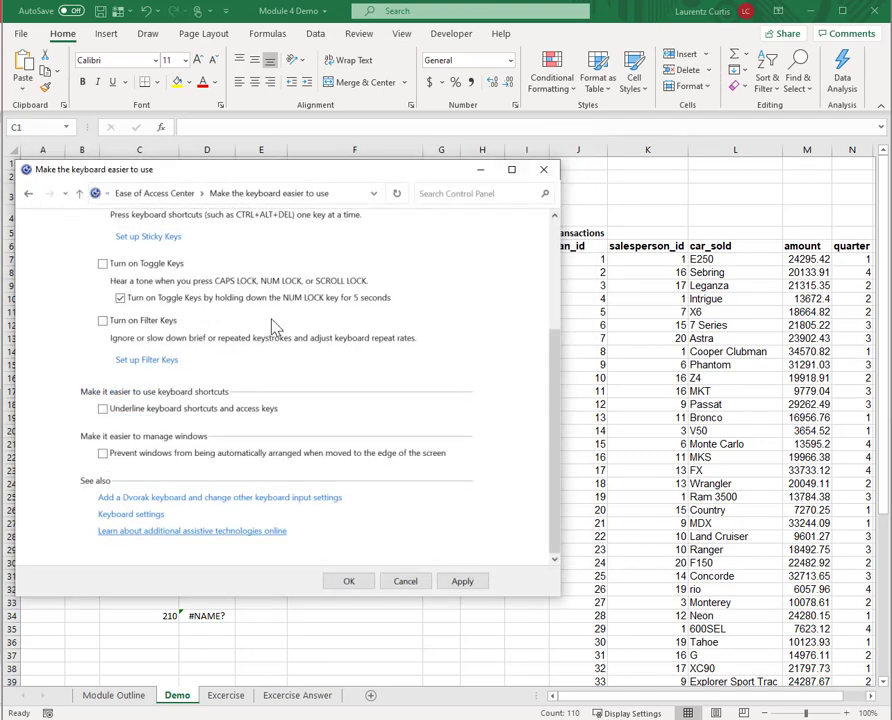
{"action": "left_click", "coordinate": [543, 171]}
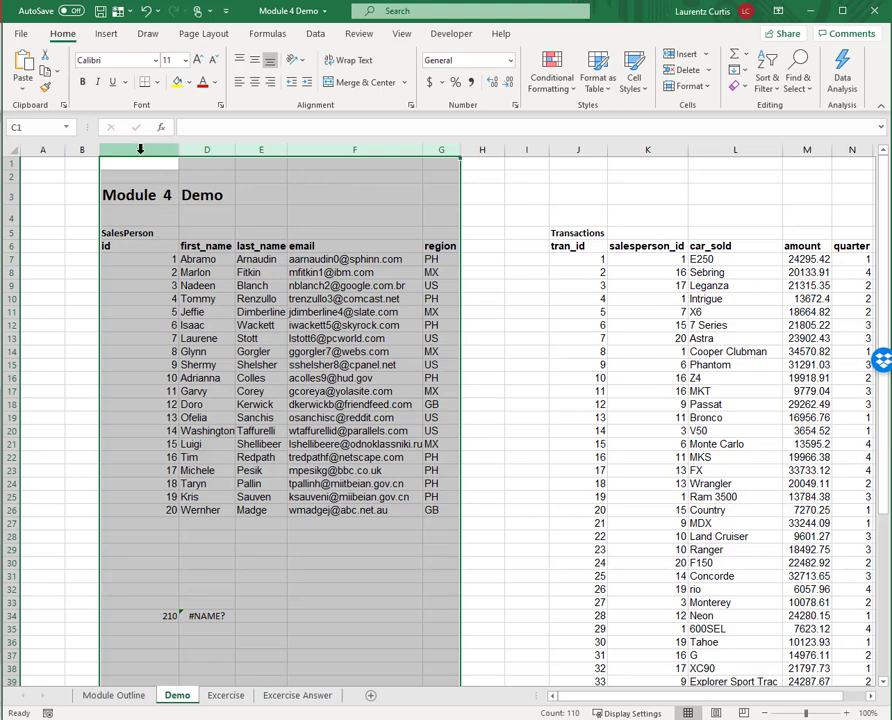
Step: Select columns G through C on the Demo sheet
{"action": "left_click", "coordinate": [446, 149]}
{"action": "left_click_drag", "start_coordinate": [446, 149], "coordinate": [142, 174]}
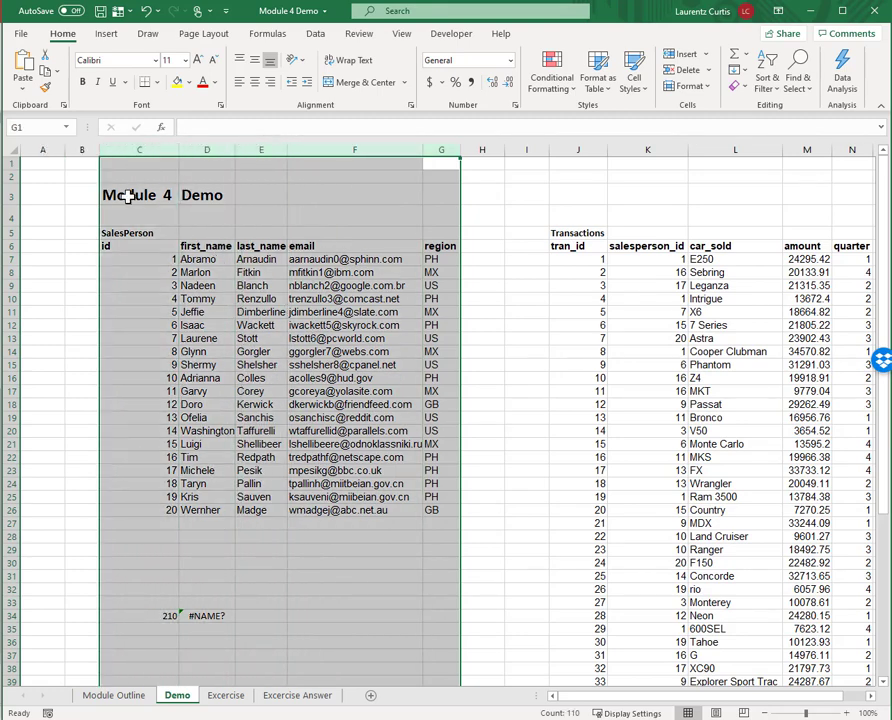